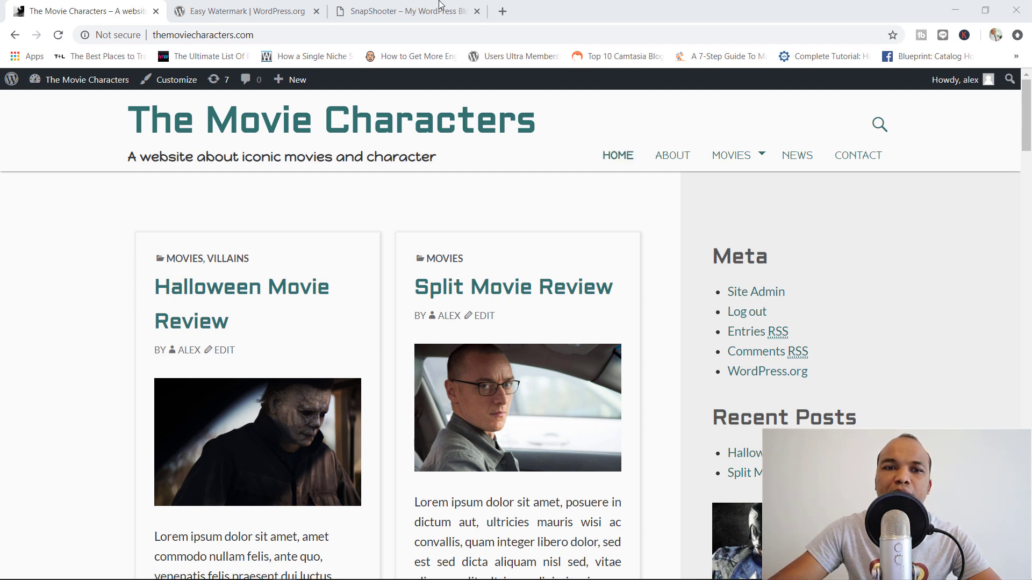
Browse the first few enlarged photos in the SnapShooter site's gallery to examine their logo watermarks, then close the viewer.
{"action": "left_click", "coordinate": [414, 11]}
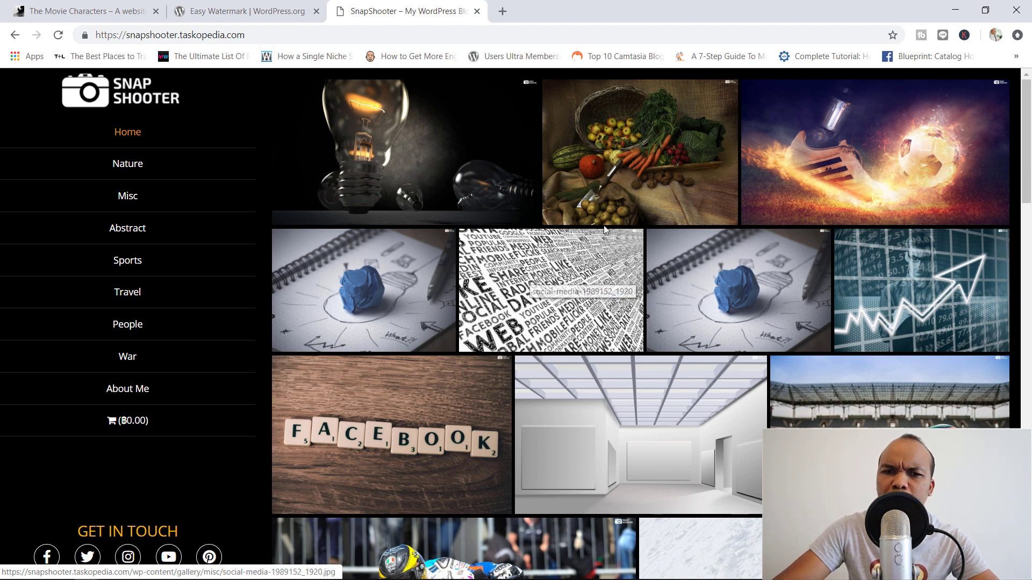
{"action": "left_click", "coordinate": [449, 145]}
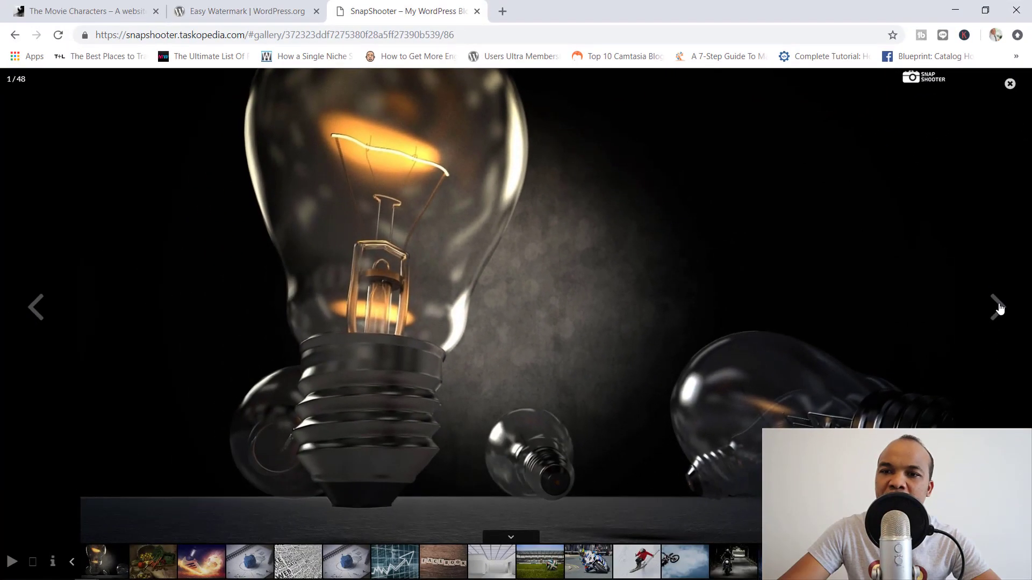
{"action": "left_click", "coordinate": [999, 309]}
{"action": "left_click", "coordinate": [995, 310]}
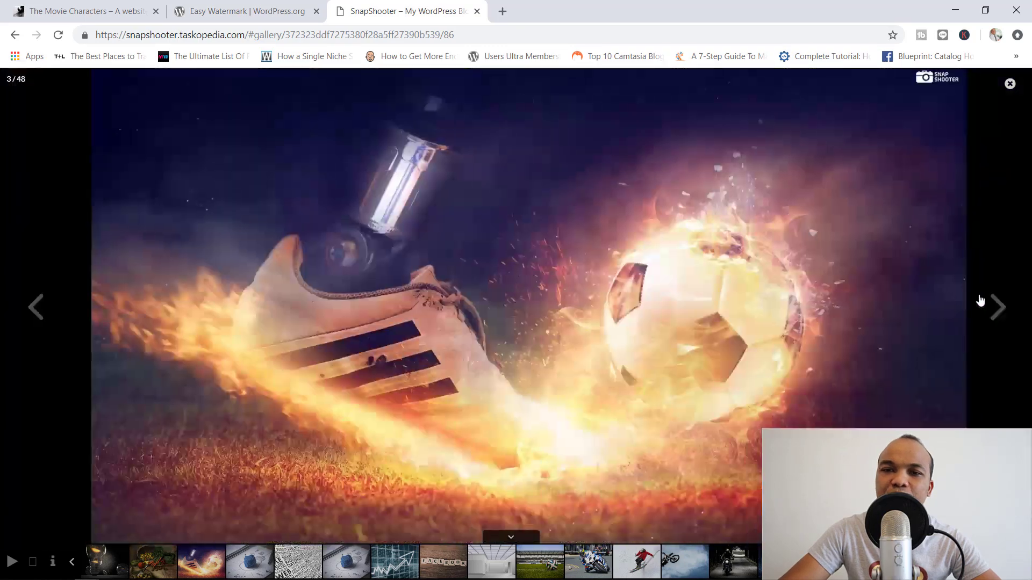
{"action": "left_click", "coordinate": [997, 308]}
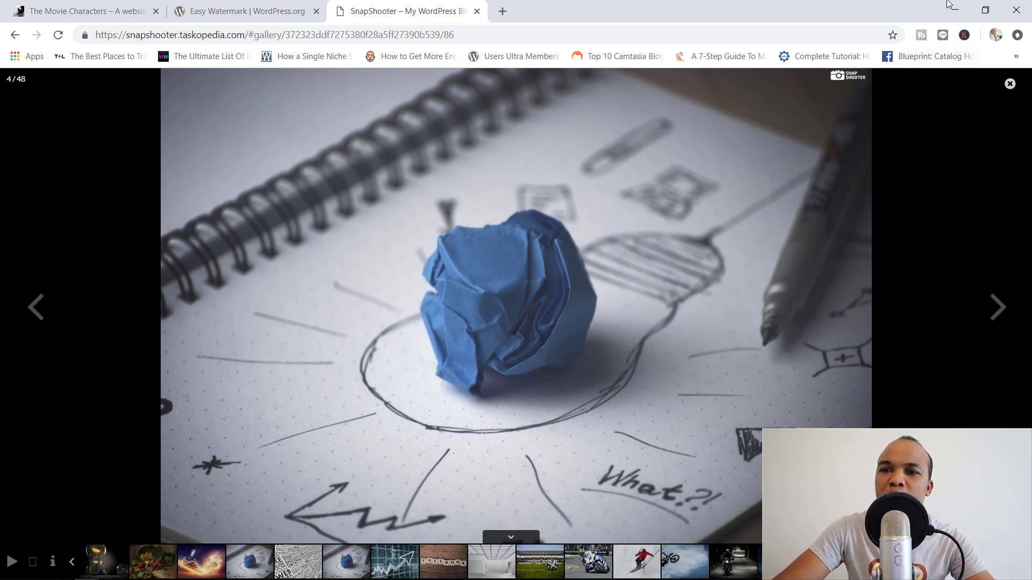
{"action": "left_click", "coordinate": [1009, 85]}
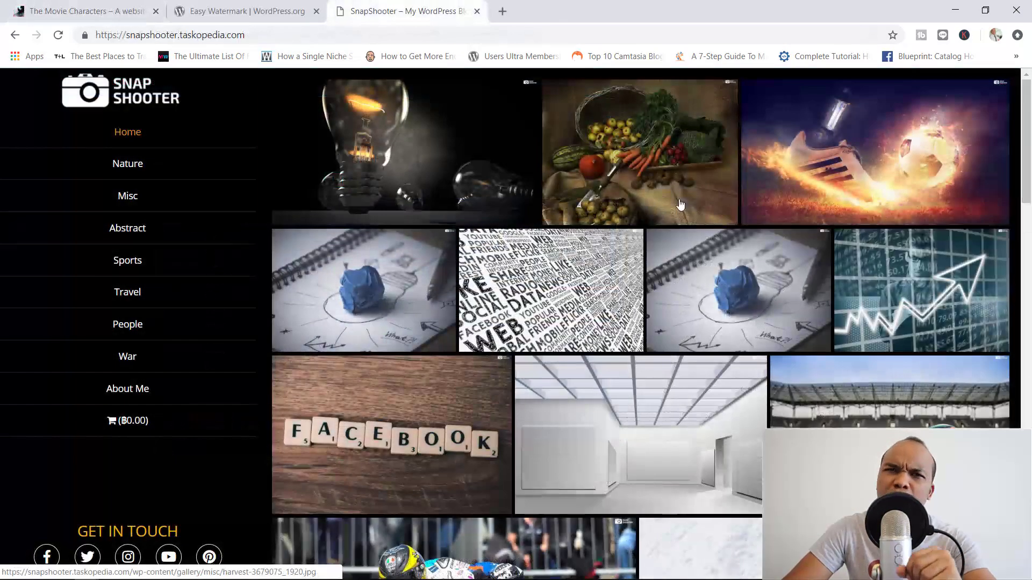
Close the SnapShooter site and view the Easy Watermark plugin page on WordPress.org.
{"action": "left_click", "coordinate": [477, 11]}
{"action": "scroll", "coordinate": [857, 259], "scroll_direction": "up", "scroll_amount": 4}
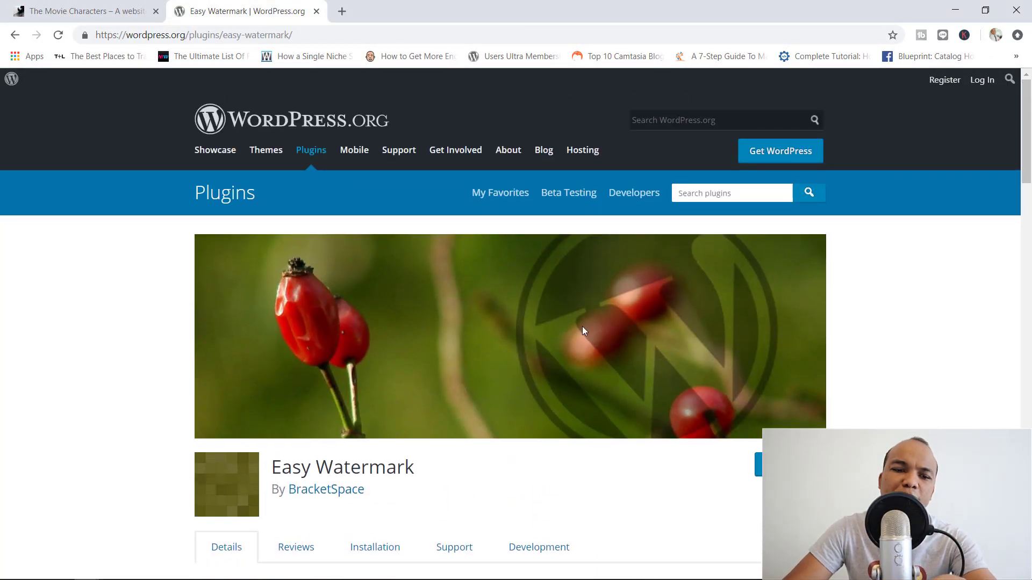
{"action": "scroll", "coordinate": [583, 331], "scroll_direction": "down", "scroll_amount": 1}
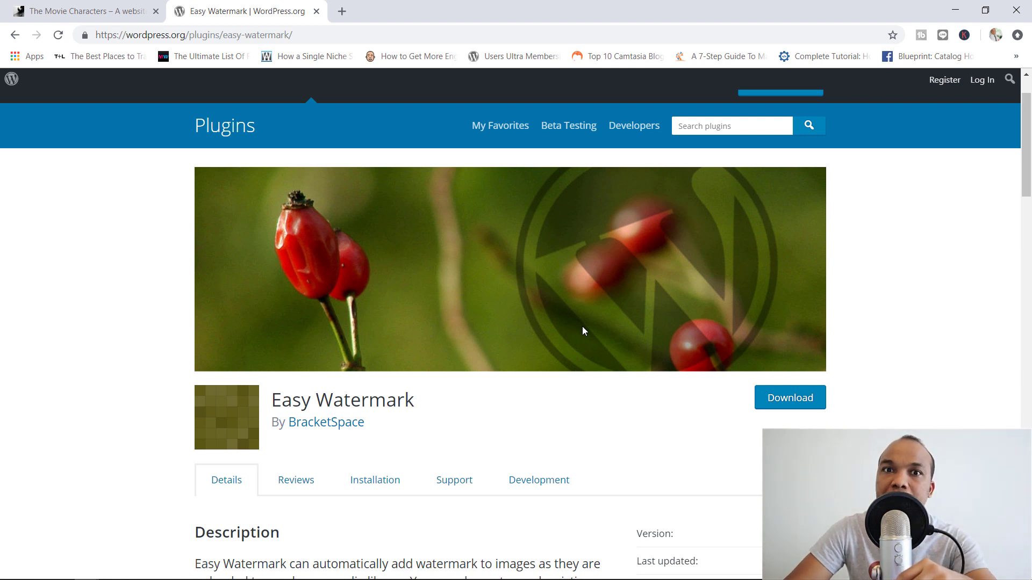
Reload The Movie Characters home page and examine the images in its posts and sidebar.
{"action": "left_click", "coordinate": [81, 7]}
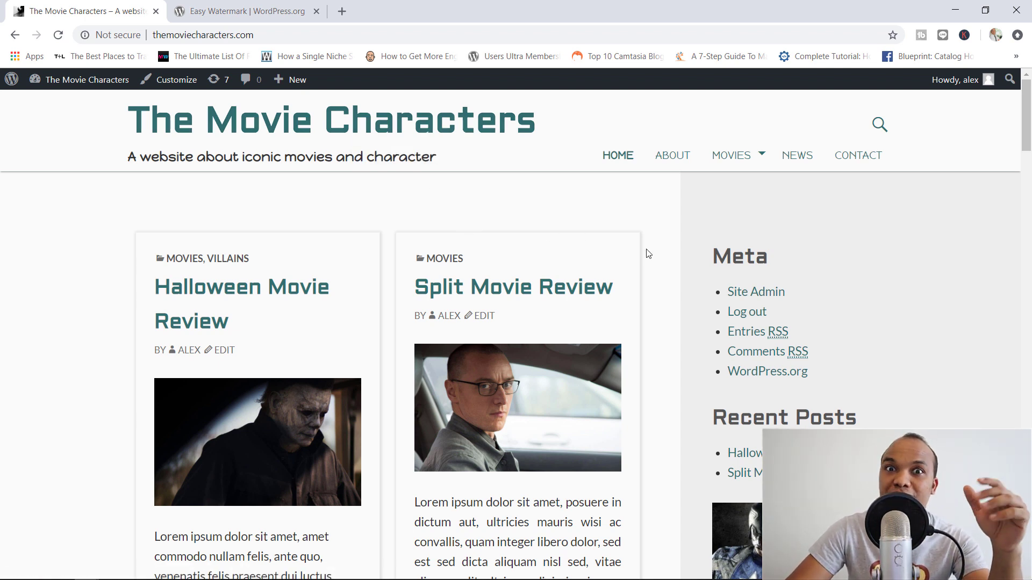
{"action": "key", "text": "F5"}
{"action": "scroll", "coordinate": [684, 278], "scroll_direction": "down", "scroll_amount": 4}
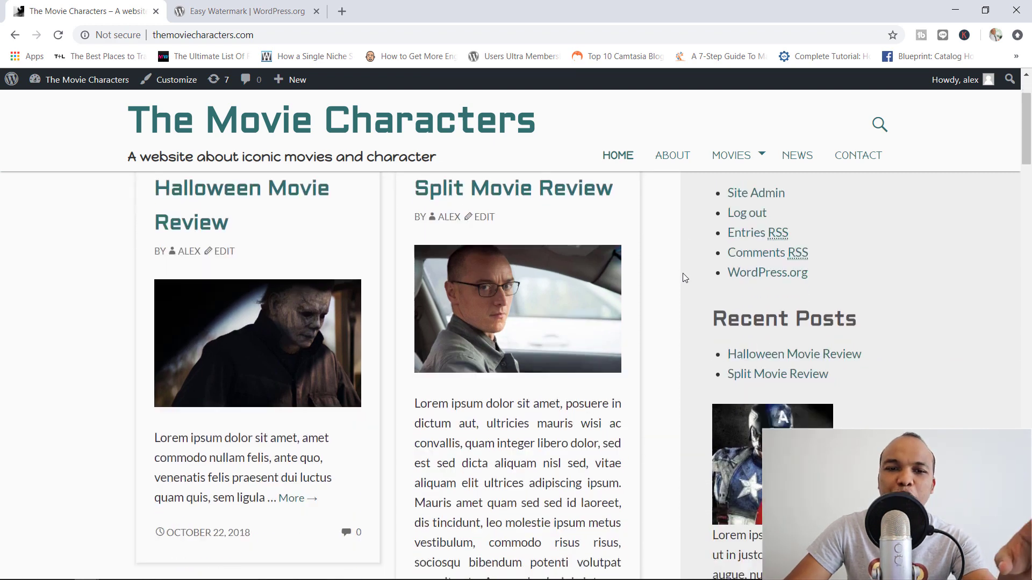
{"action": "scroll", "coordinate": [684, 277], "scroll_direction": "up", "scroll_amount": 2}
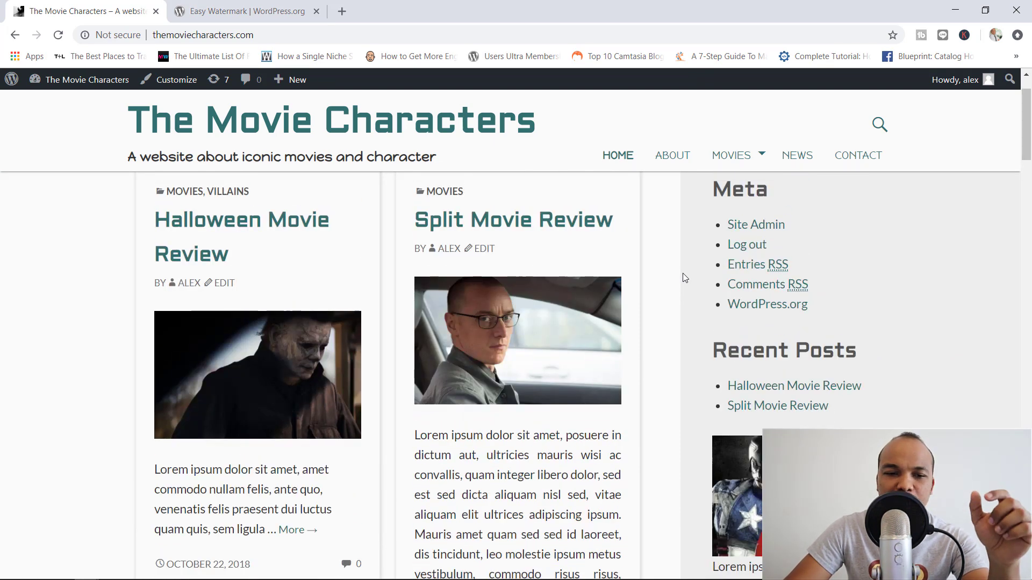
{"action": "scroll", "coordinate": [576, 284], "scroll_direction": "down", "scroll_amount": 1}
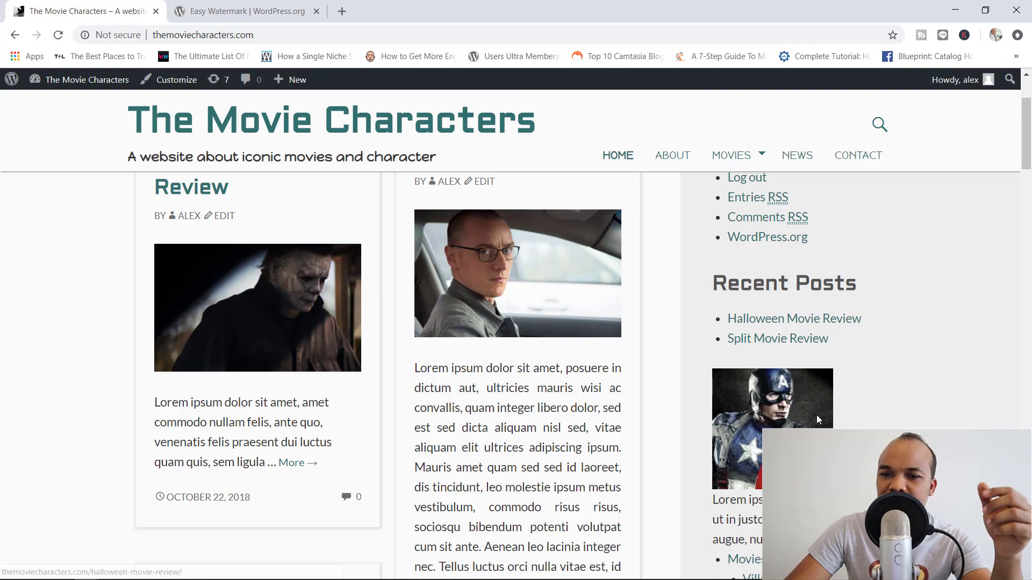
{"action": "scroll", "coordinate": [788, 407], "scroll_direction": "down", "scroll_amount": 4}
{"action": "scroll", "coordinate": [788, 406], "scroll_direction": "down", "scroll_amount": 4}
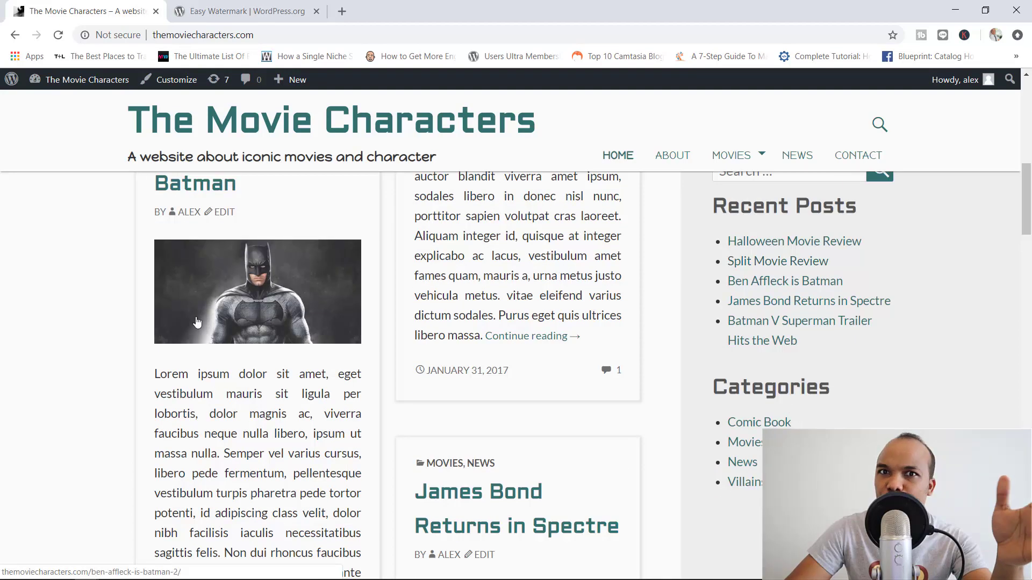
{"action": "scroll", "coordinate": [499, 385], "scroll_direction": "up", "scroll_amount": 4}
{"action": "scroll", "coordinate": [500, 385], "scroll_direction": "up", "scroll_amount": 6}
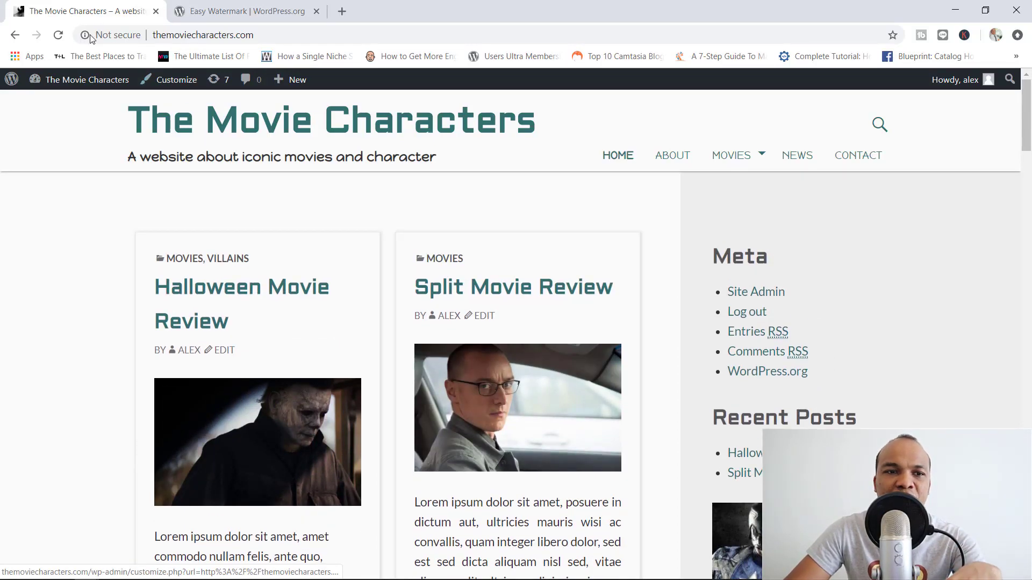
Open the Easy Watermark settings in The Movie Characters site's admin dashboard, skipping the update and diagnostic tracking opt-in.
{"action": "left_click", "coordinate": [74, 86]}
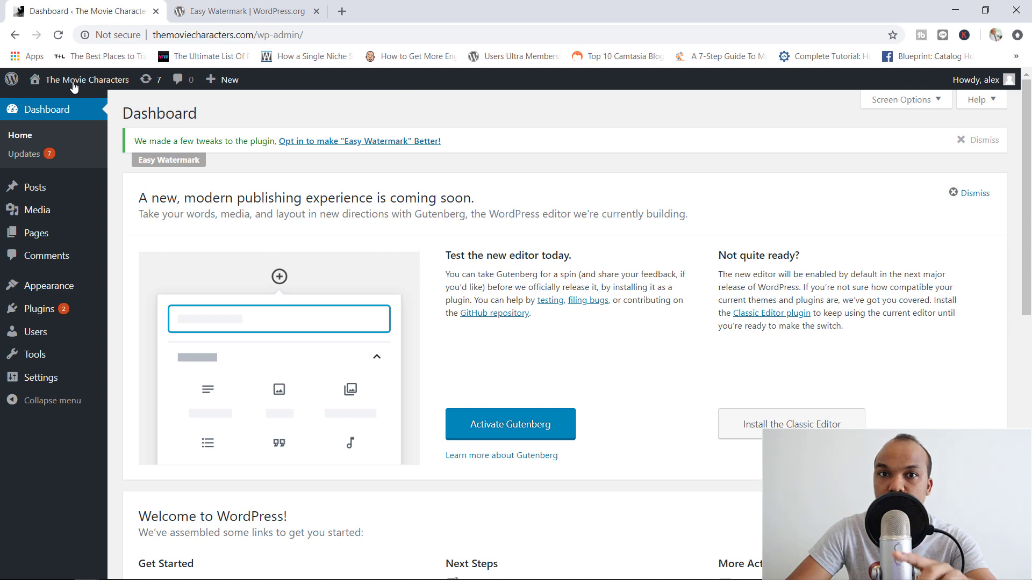
{"action": "left_click", "coordinate": [201, 8]}
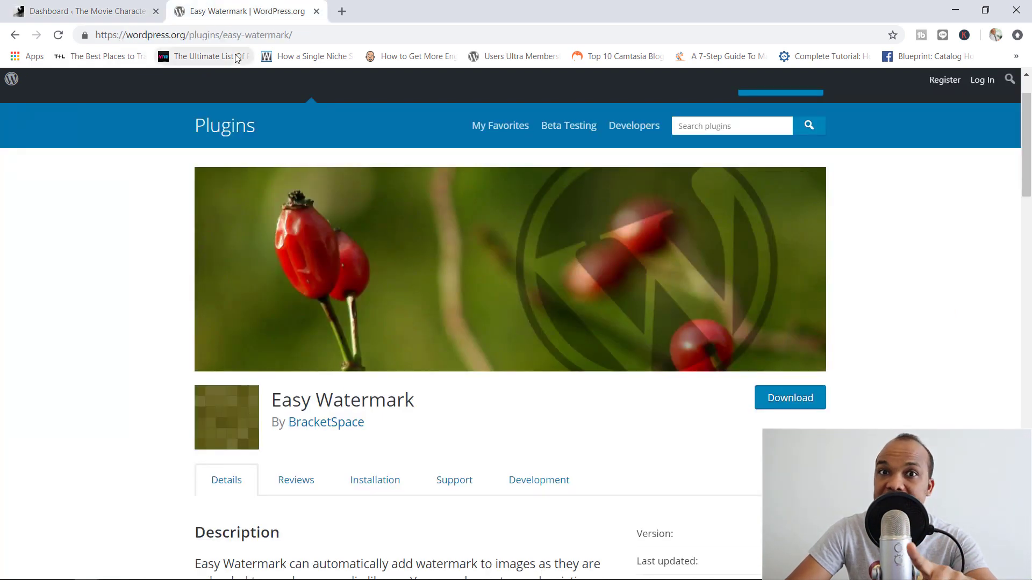
{"action": "left_click", "coordinate": [56, 6]}
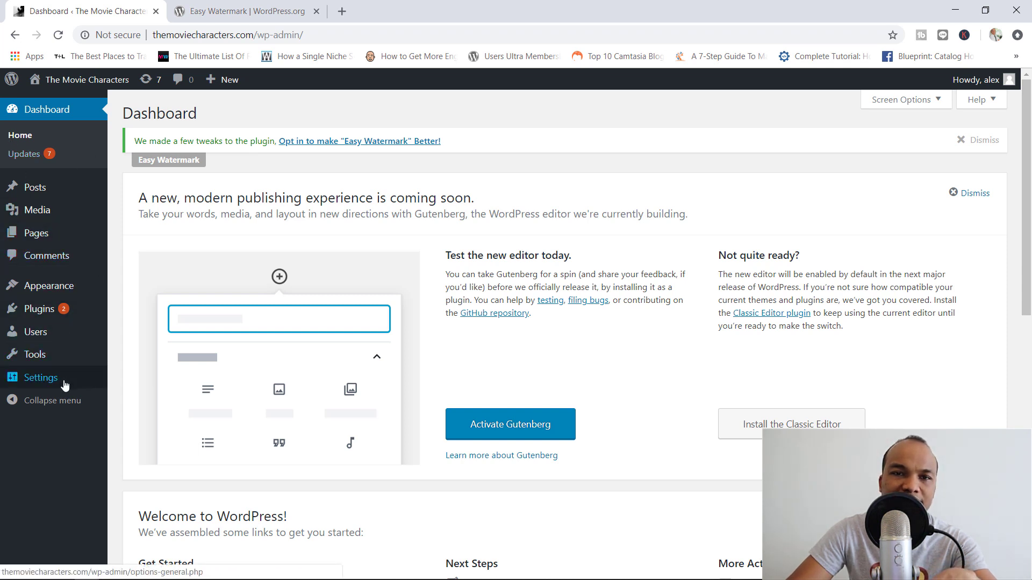
{"action": "mouse_move", "coordinate": [65, 383]}
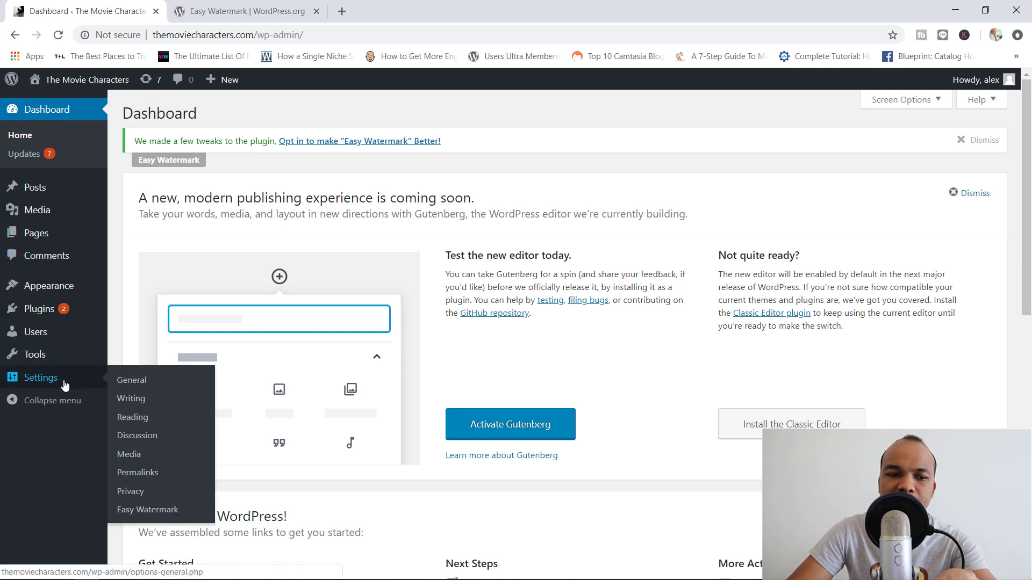
{"action": "left_click", "coordinate": [152, 510]}
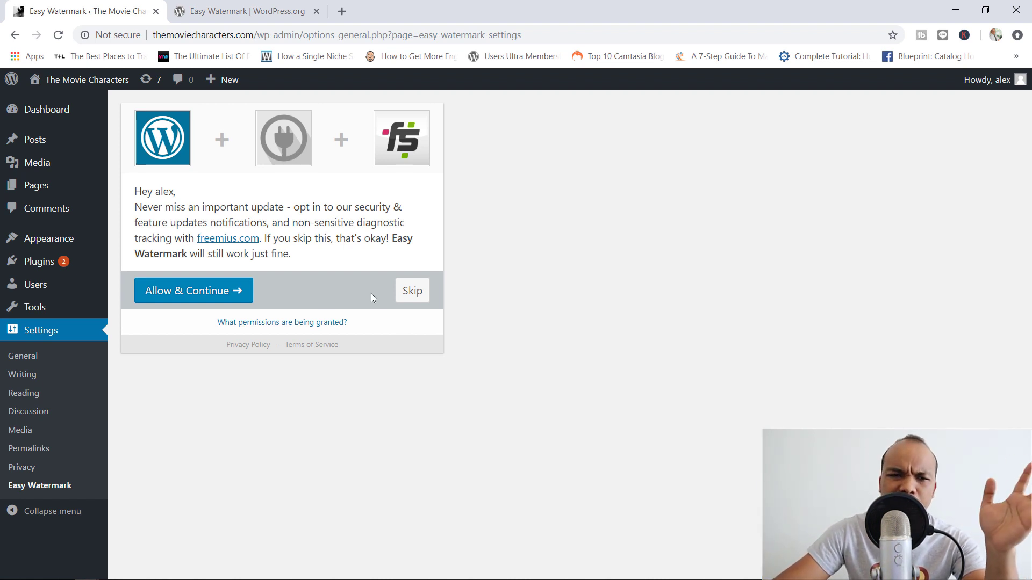
{"action": "left_click", "coordinate": [412, 290]}
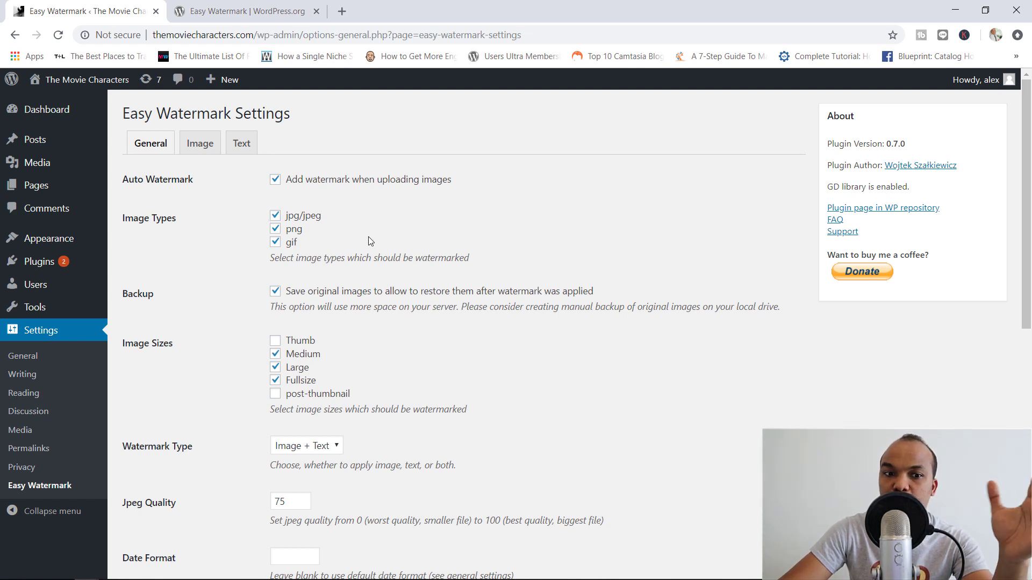
Set the watermark type to Image in the general Easy Watermark settings and save the changes.
{"action": "scroll", "coordinate": [469, 239], "scroll_direction": "down", "scroll_amount": 1}
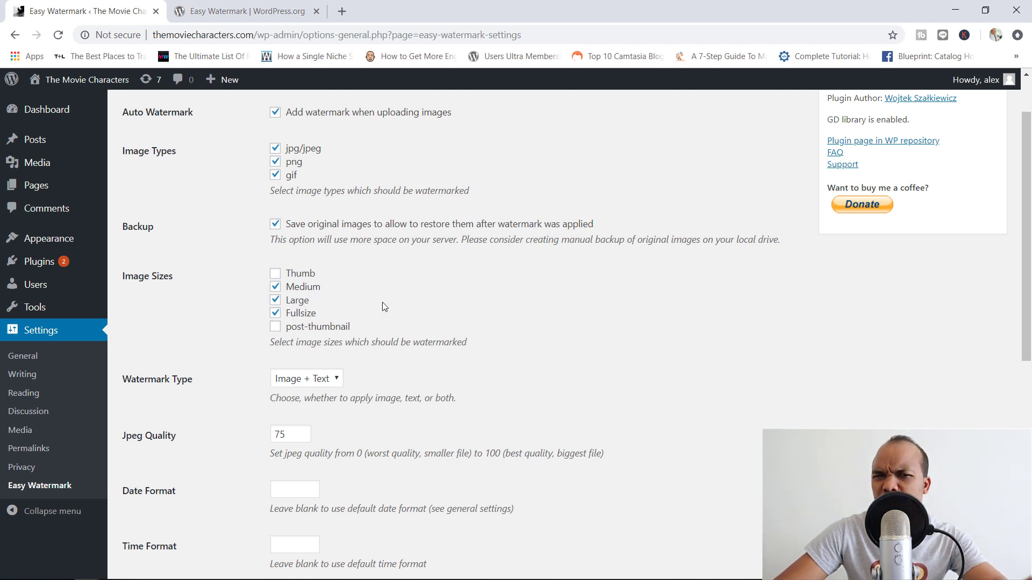
{"action": "scroll", "coordinate": [429, 337], "scroll_direction": "down", "scroll_amount": 3}
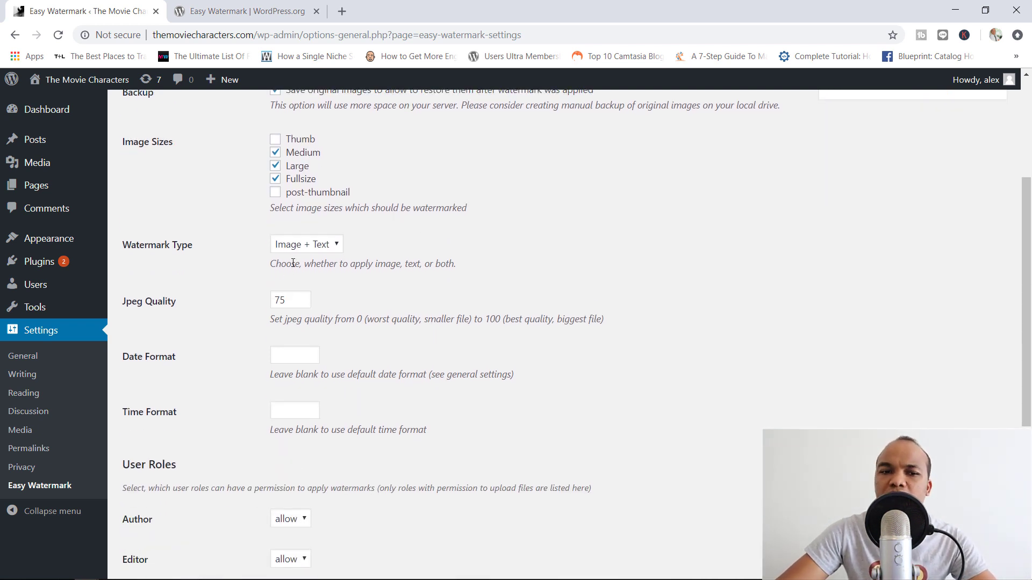
{"action": "left_click", "coordinate": [307, 248]}
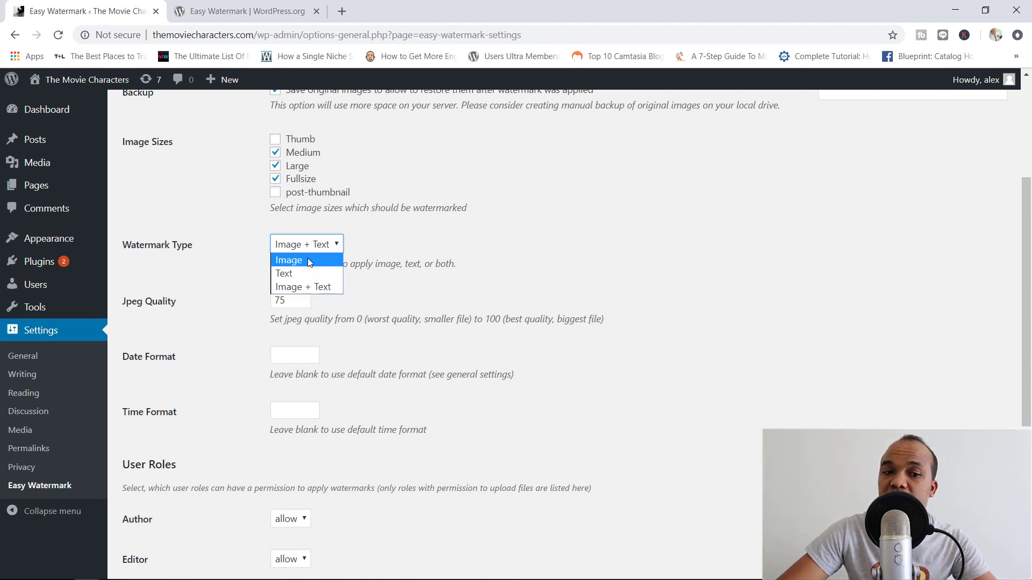
{"action": "left_click", "coordinate": [309, 262]}
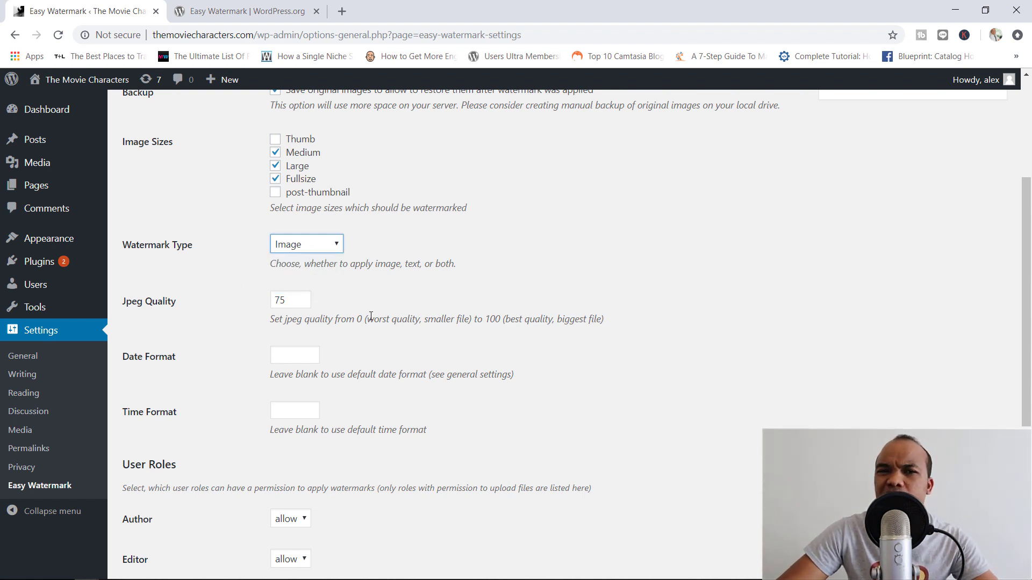
{"action": "scroll", "coordinate": [390, 331], "scroll_direction": "down", "scroll_amount": 5}
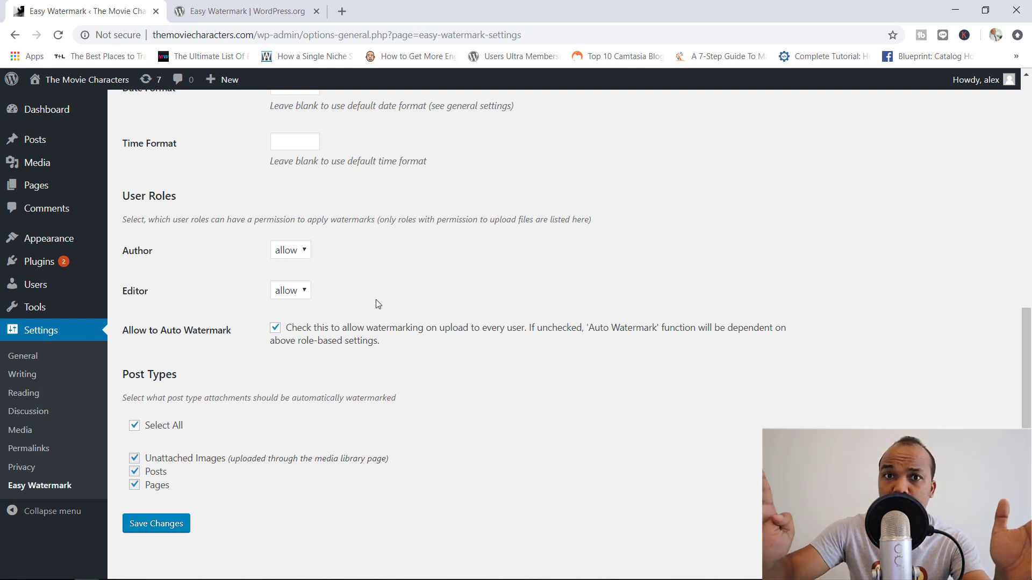
{"action": "scroll", "coordinate": [378, 304], "scroll_direction": "down", "scroll_amount": 1}
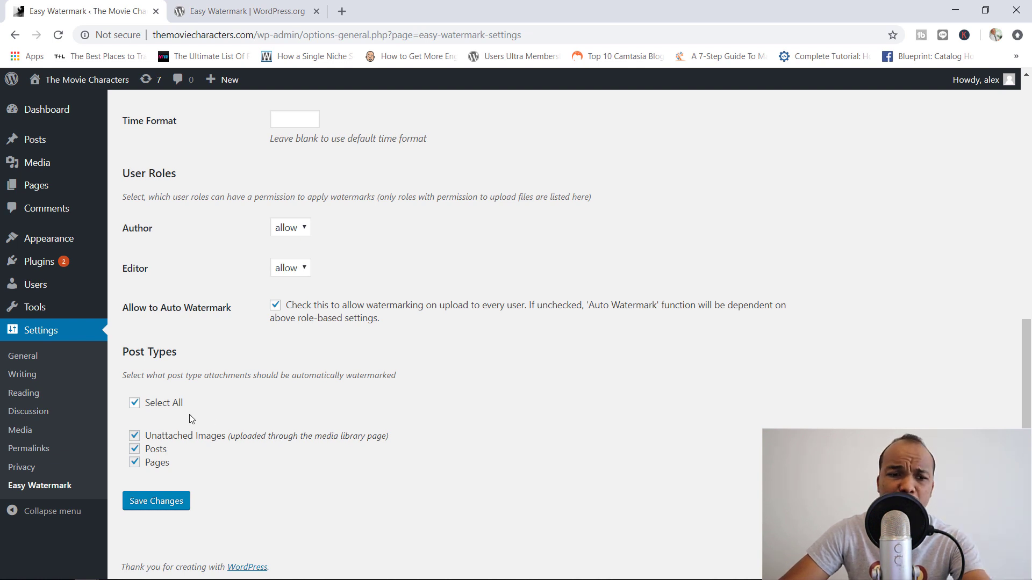
{"action": "left_click", "coordinate": [162, 506]}
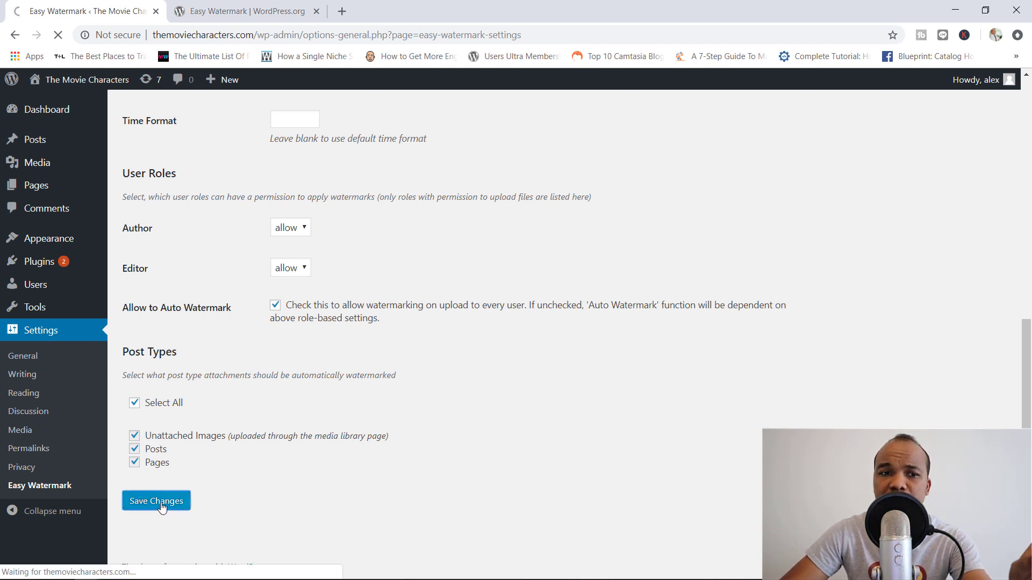
Choose the black-and-white film reel icon from the media library as the watermark image.
{"action": "scroll", "coordinate": [376, 472], "scroll_direction": "down", "scroll_amount": 2}
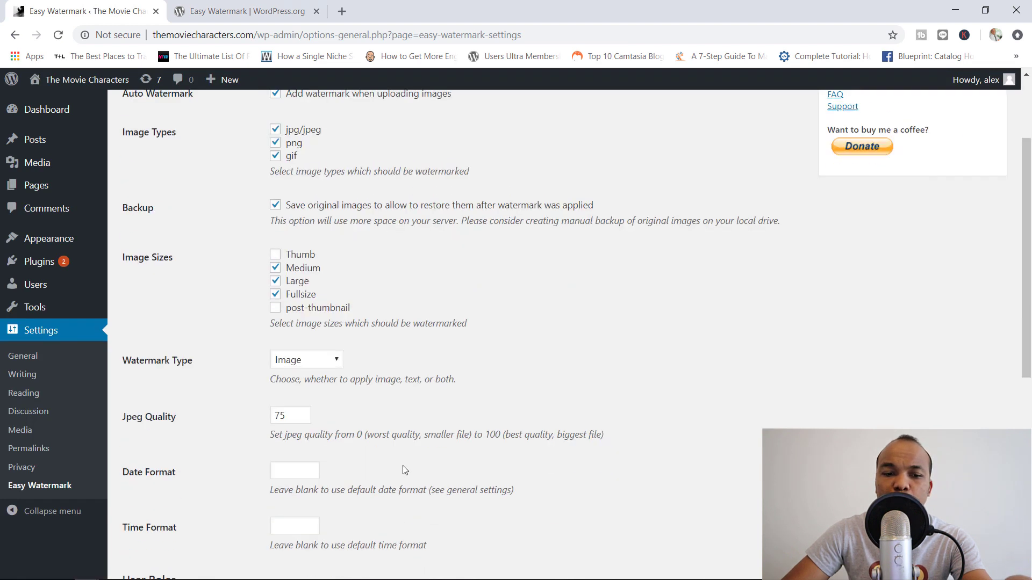
{"action": "scroll", "coordinate": [285, 373], "scroll_direction": "up", "scroll_amount": 3}
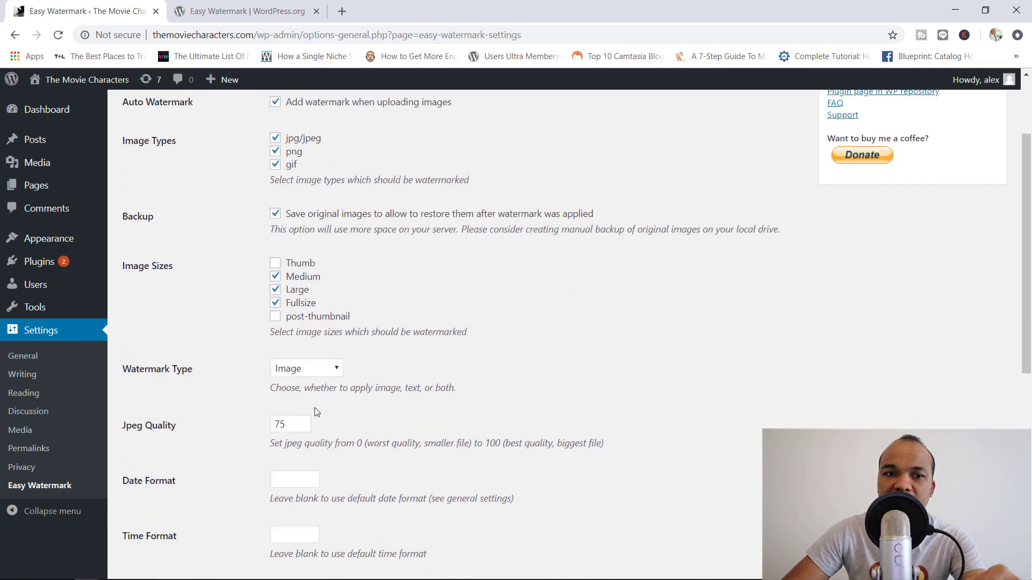
{"action": "left_click", "coordinate": [206, 188]}
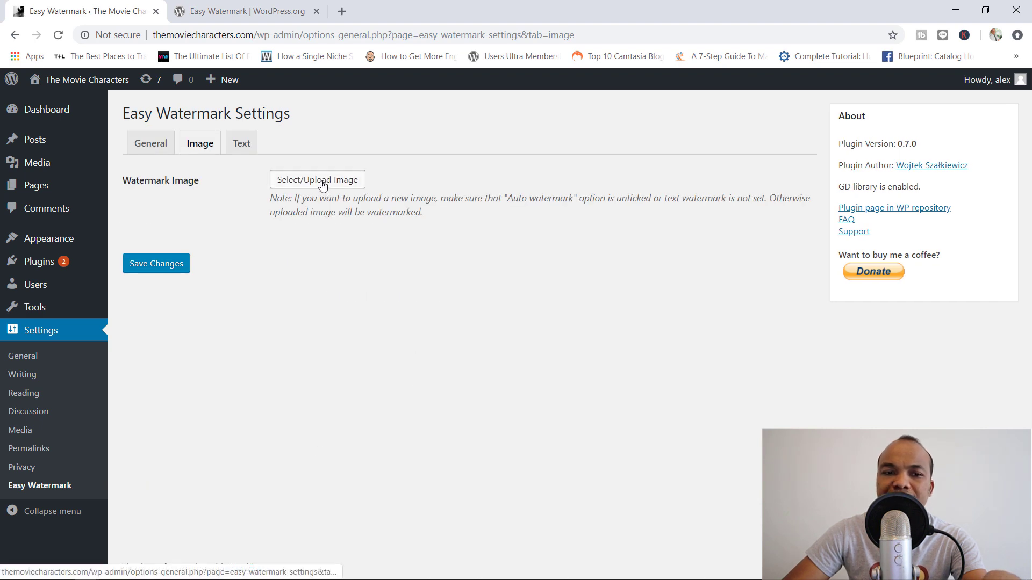
{"action": "left_click", "coordinate": [321, 181]}
{"action": "left_click", "coordinate": [127, 138]}
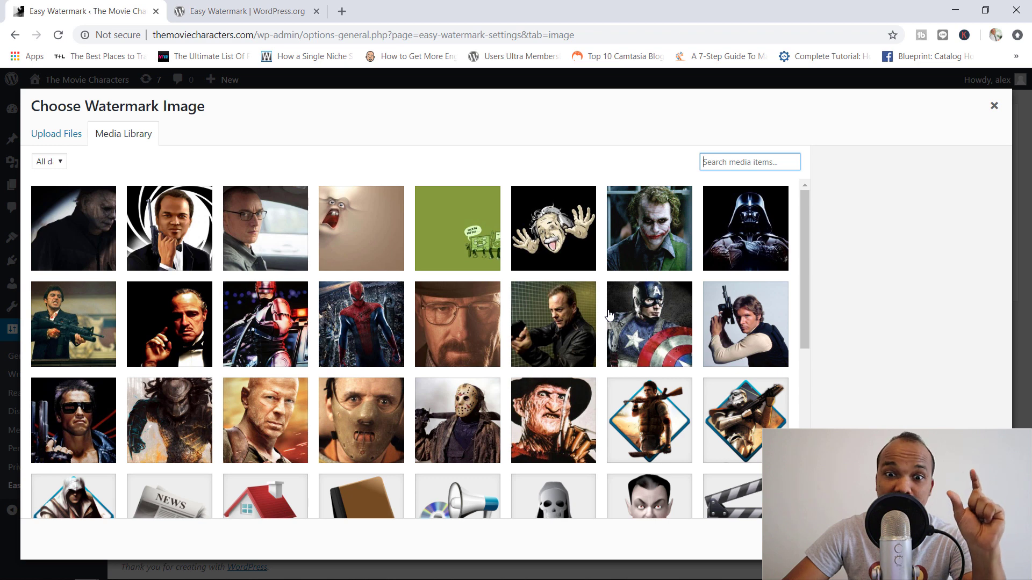
{"action": "scroll", "coordinate": [609, 316], "scroll_direction": "down", "scroll_amount": 5}
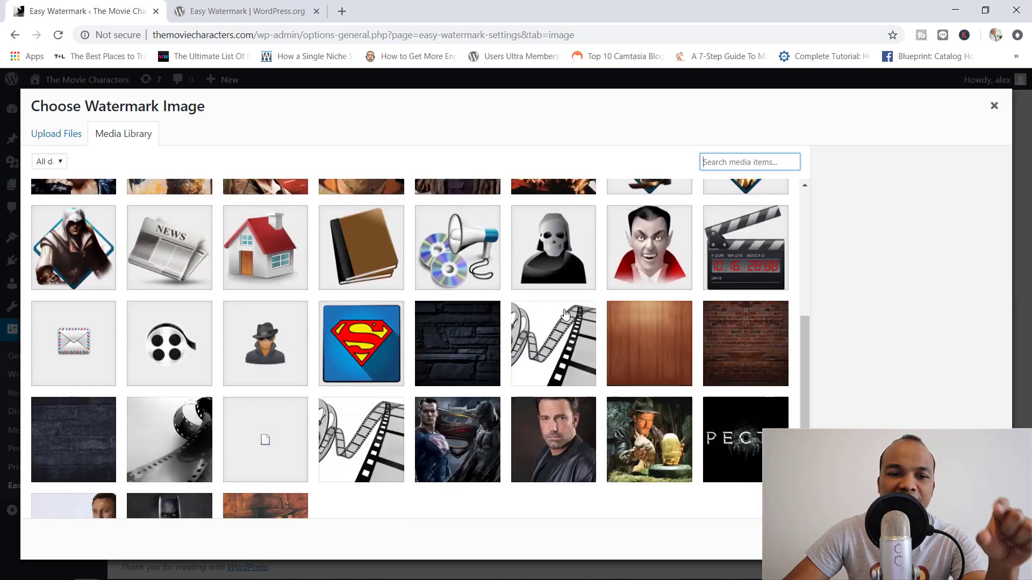
{"action": "left_click", "coordinate": [171, 353]}
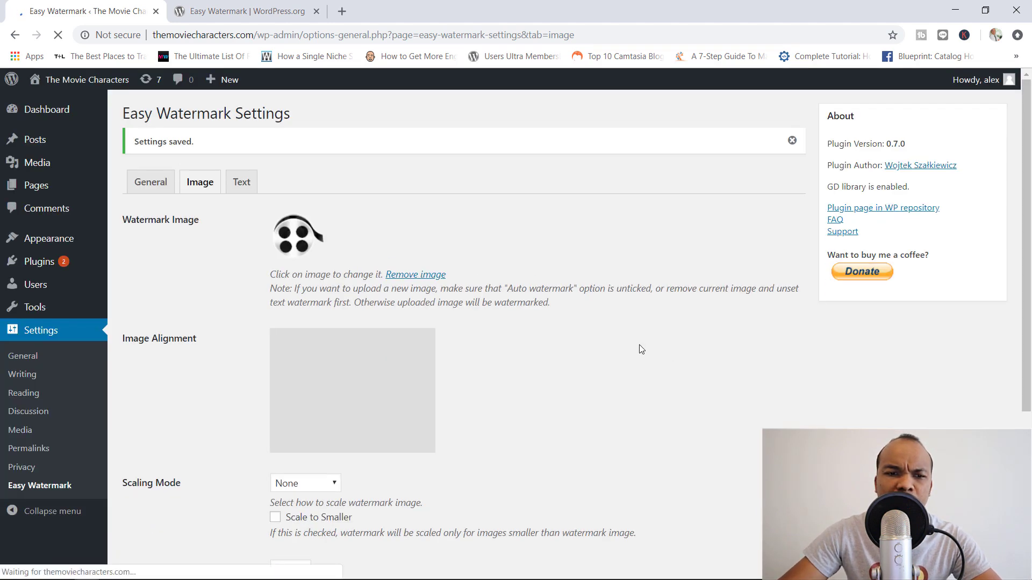
Align the watermark image to the bottom-right corner of the pictures.
{"action": "scroll", "coordinate": [640, 350], "scroll_direction": "down", "scroll_amount": 1}
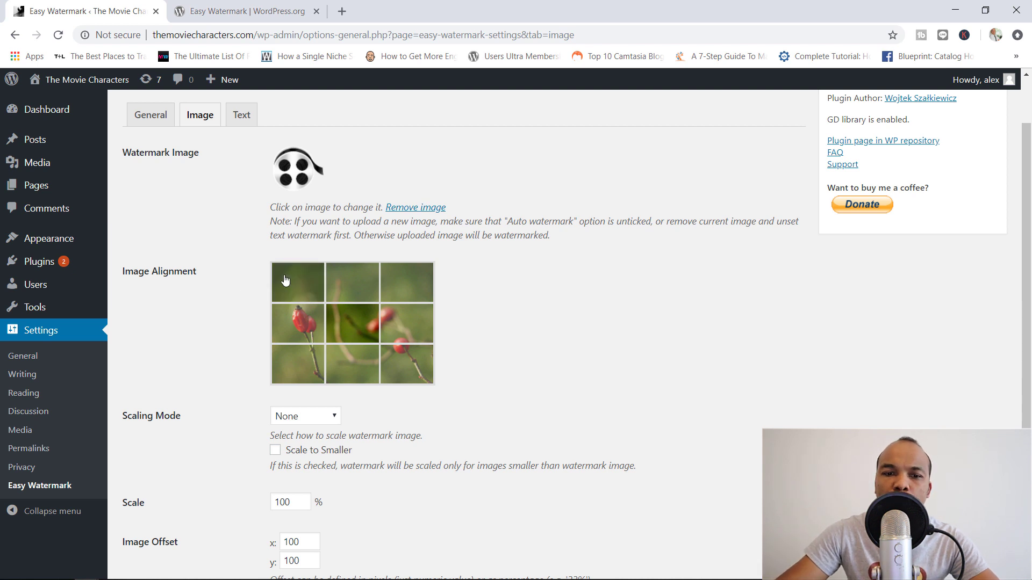
{"action": "left_click", "coordinate": [404, 368]}
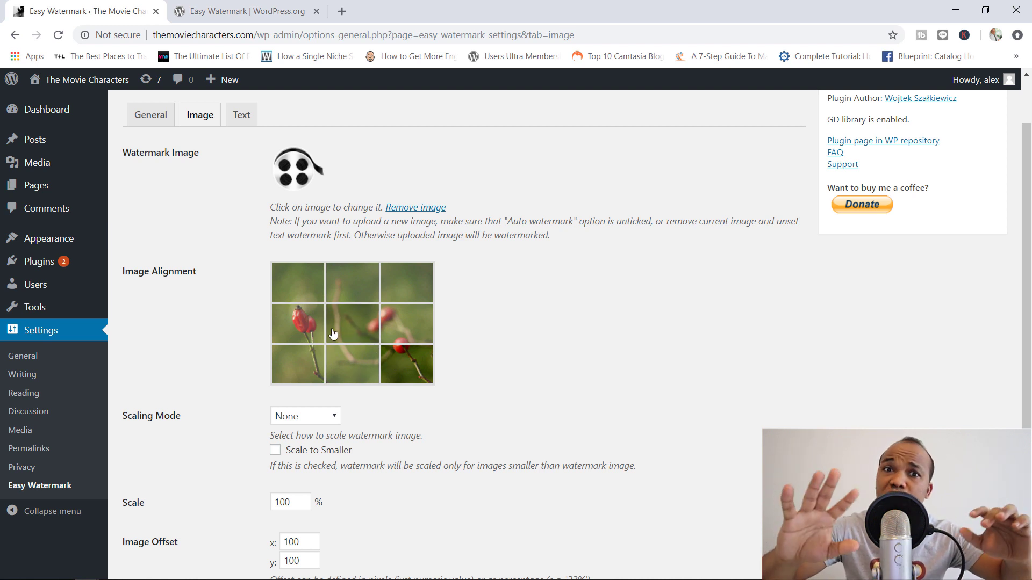
{"action": "scroll", "coordinate": [333, 333], "scroll_direction": "down", "scroll_amount": 3}
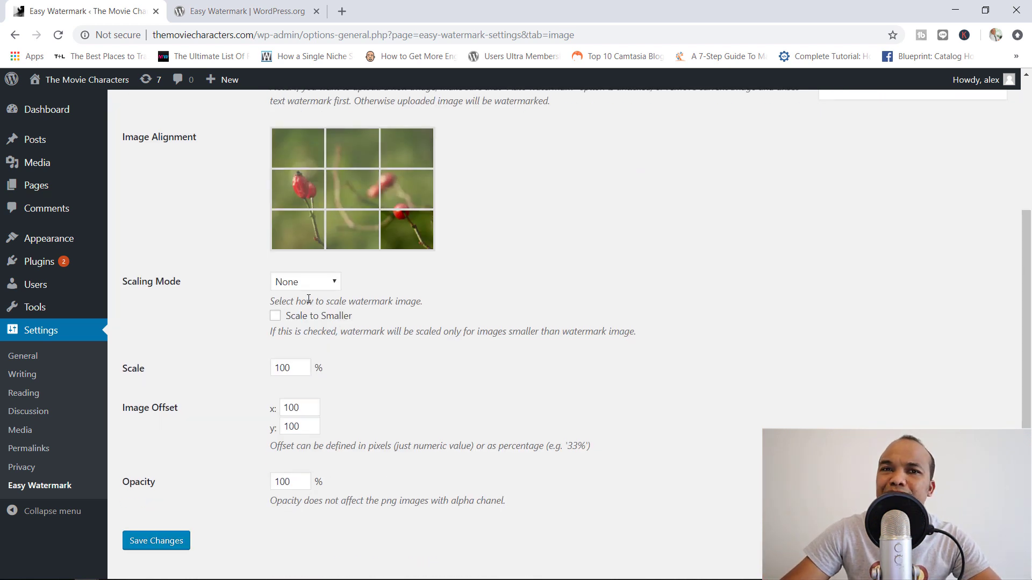
Keep the watermark image's scaling mode at None and enable Scale to Smaller.
{"action": "left_click", "coordinate": [327, 289]}
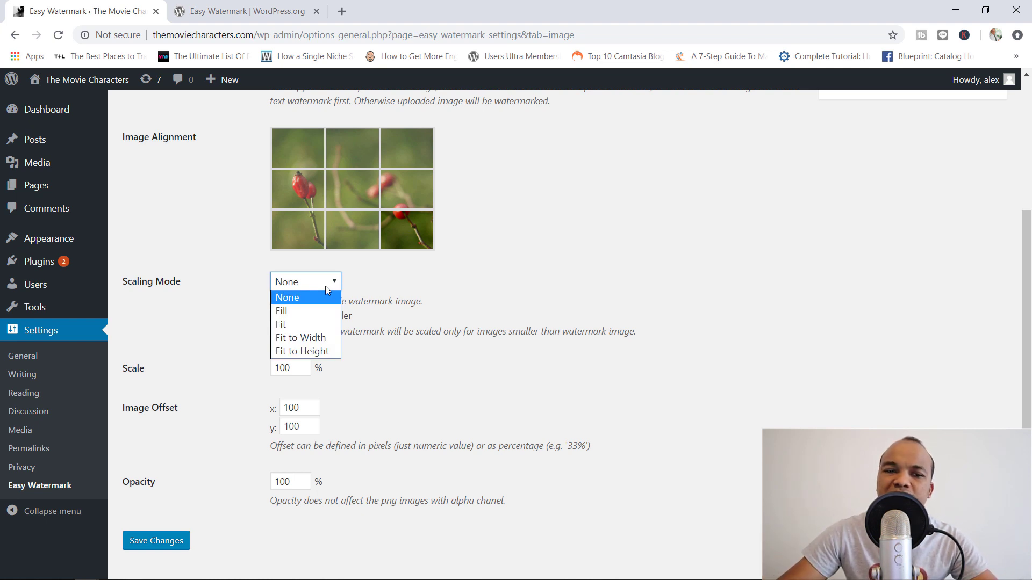
{"action": "left_click", "coordinate": [317, 298]}
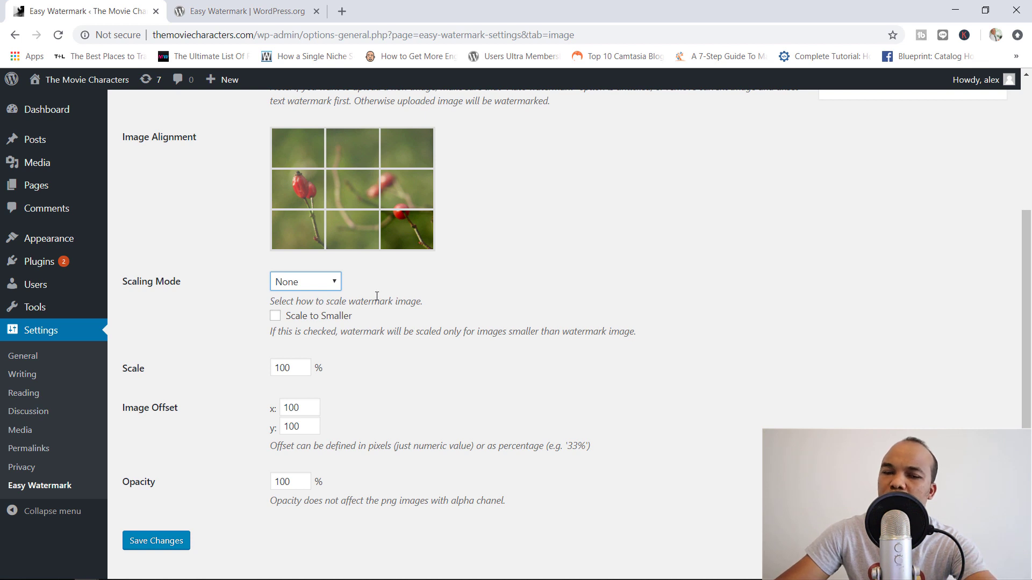
{"action": "scroll", "coordinate": [377, 296], "scroll_direction": "down", "scroll_amount": 1}
{"action": "scroll", "coordinate": [376, 296], "scroll_direction": "down", "scroll_amount": 1}
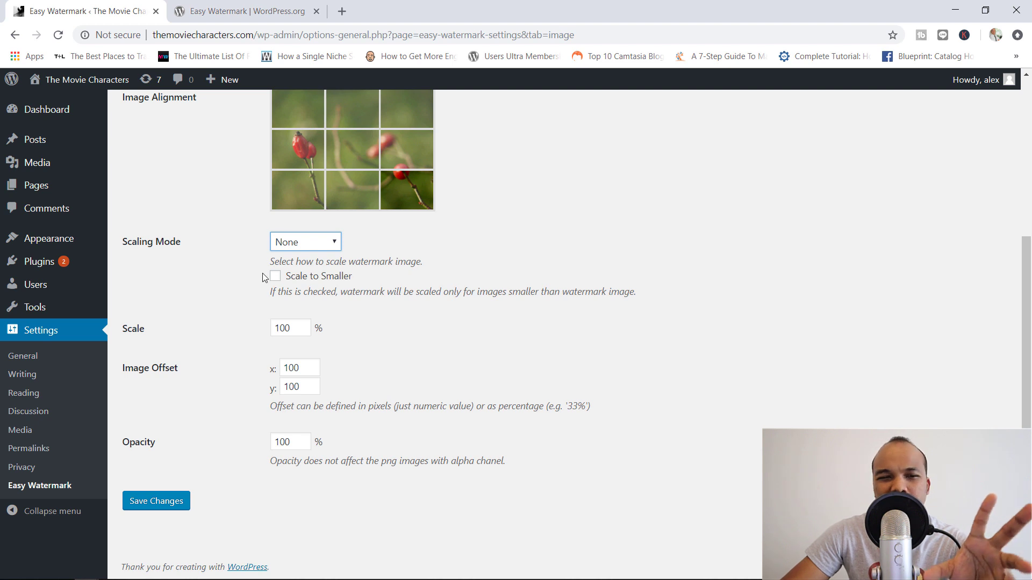
{"action": "left_click", "coordinate": [275, 278]}
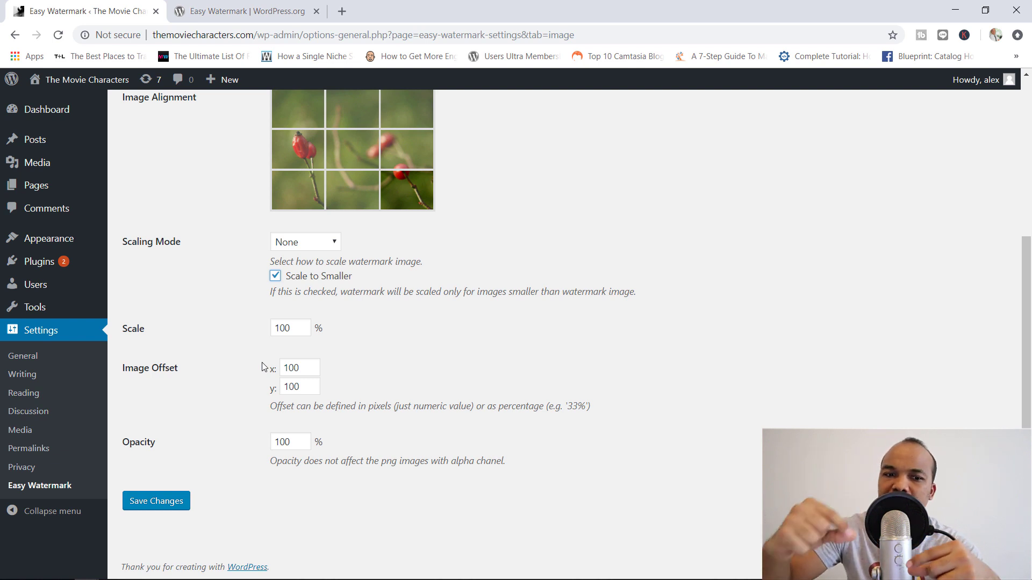
Set the watermark image offset to 1 for both x and y, and save the image settings.
{"action": "left_click_drag", "start_coordinate": [305, 369], "coordinate": [285, 387]}
{"action": "type", "text": "1"}
{"action": "left_click", "coordinate": [298, 393]}
{"action": "type", "text": "1"}
{"action": "left_click", "coordinate": [422, 394]}
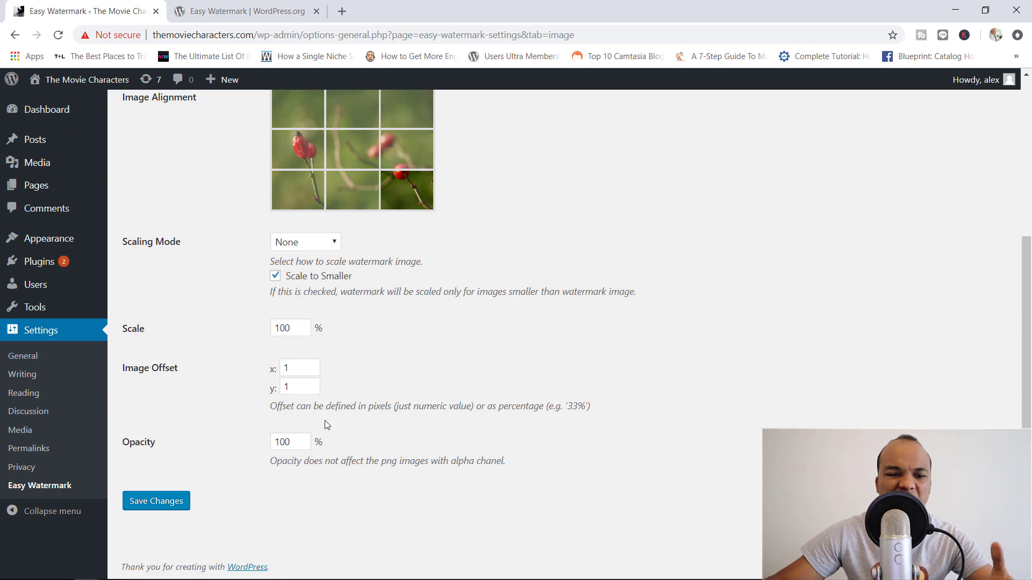
{"action": "scroll", "coordinate": [324, 420], "scroll_direction": "up", "scroll_amount": 1}
{"action": "scroll", "coordinate": [242, 457], "scroll_direction": "down", "scroll_amount": 1}
{"action": "left_click", "coordinate": [159, 500]}
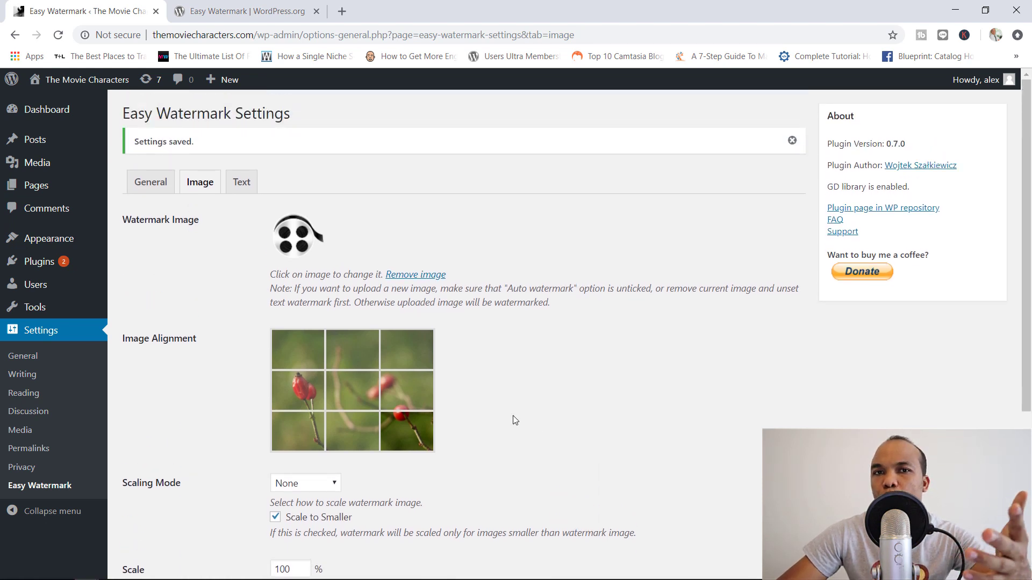
Review the text watermark options in the Easy Watermark settings, including alignment, offset, font, color, size, angle and opacity.
{"action": "left_click", "coordinate": [250, 184]}
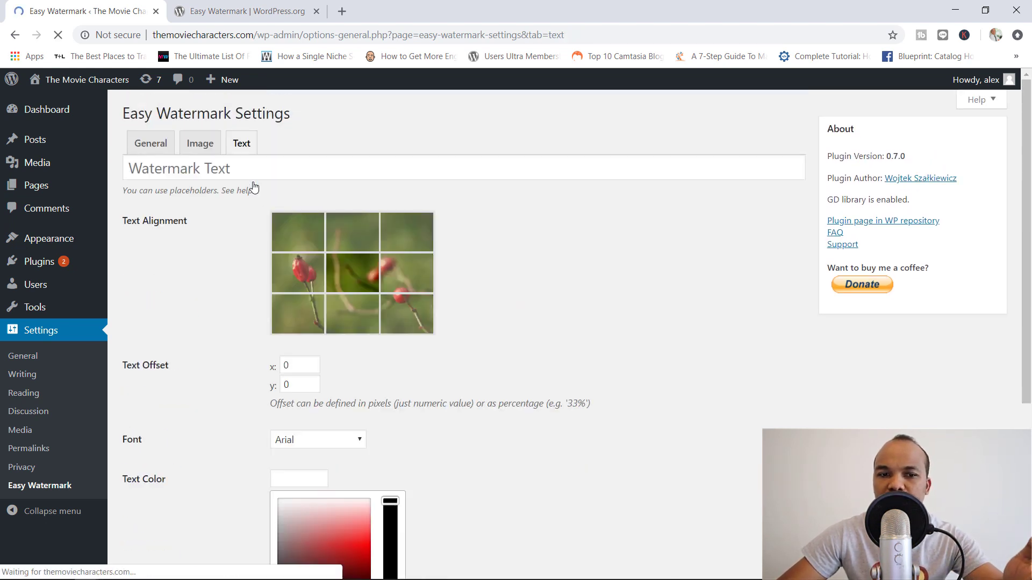
{"action": "scroll", "coordinate": [507, 373], "scroll_direction": "down", "scroll_amount": 5}
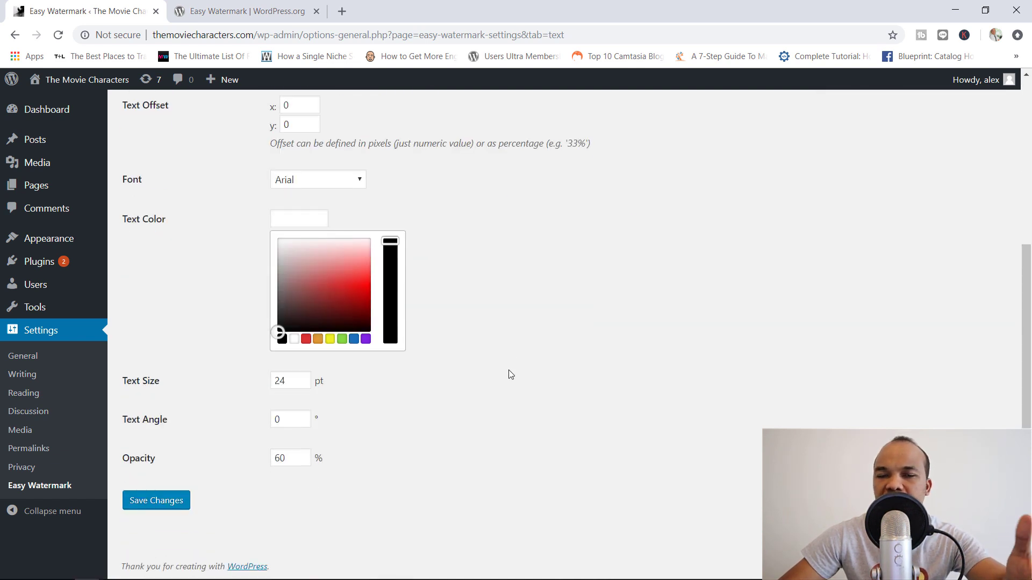
{"action": "scroll", "coordinate": [508, 373], "scroll_direction": "up", "scroll_amount": 3}
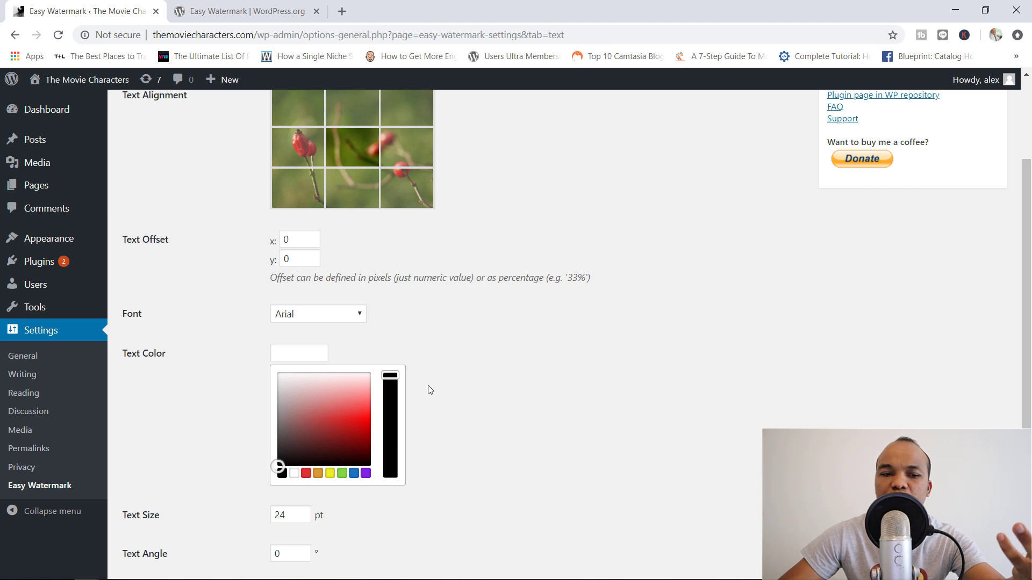
{"action": "scroll", "coordinate": [430, 414], "scroll_direction": "down", "scroll_amount": 3}
{"action": "scroll", "coordinate": [430, 414], "scroll_direction": "up", "scroll_amount": 5}
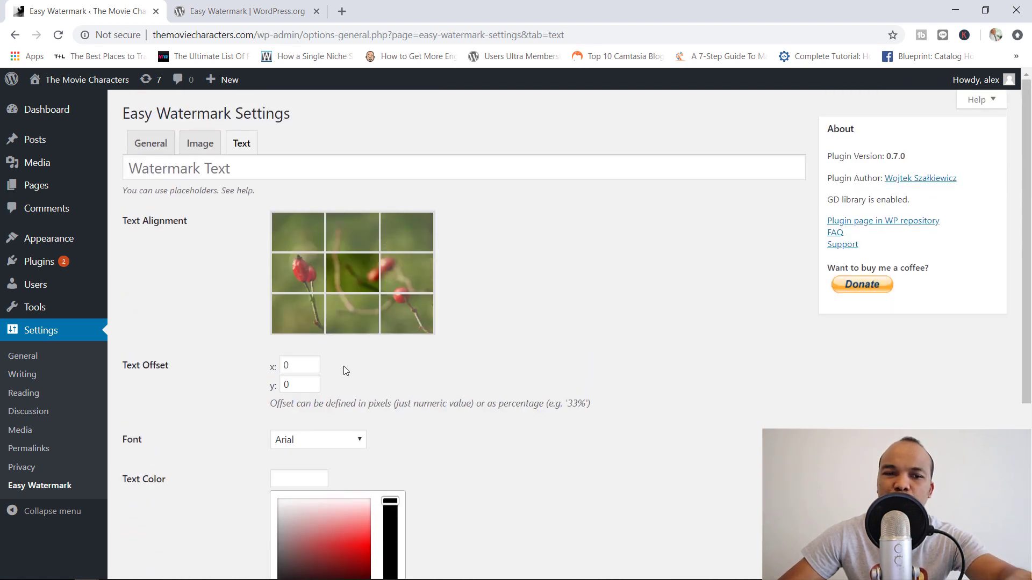
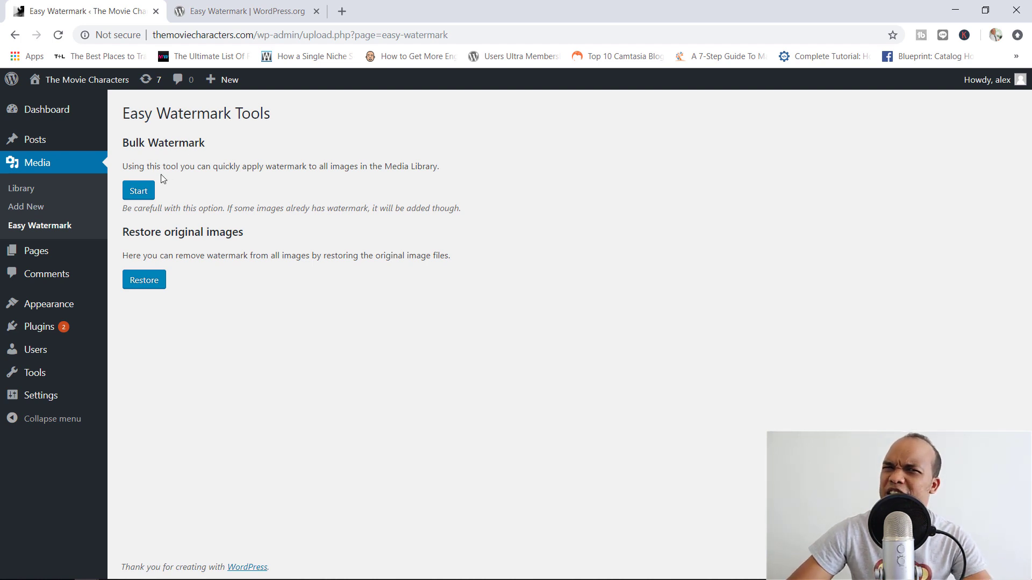
Show the media library as a list and add the watermark to the AA68_TP_00019.0 image.
{"action": "left_click", "coordinate": [39, 193]}
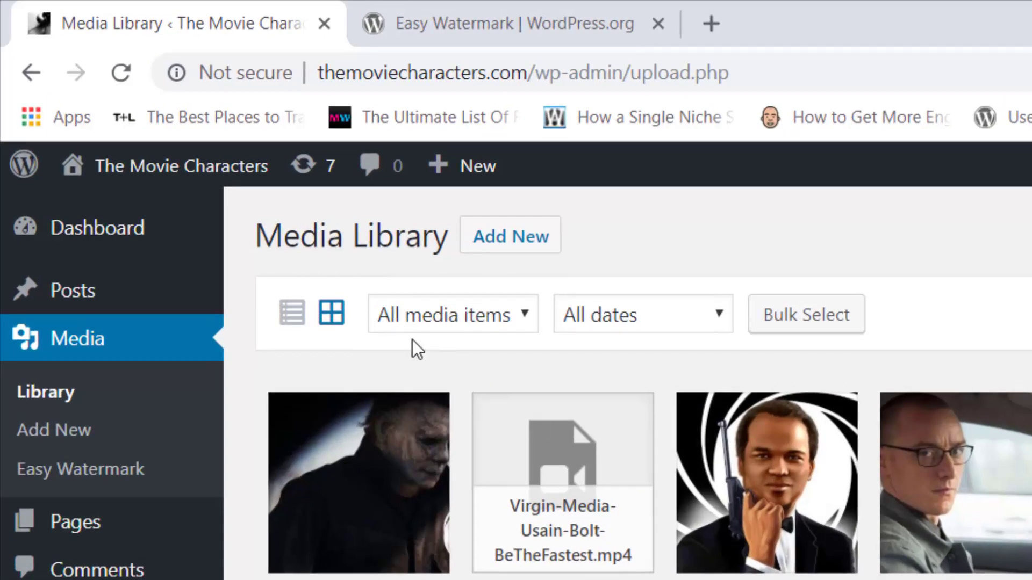
{"action": "left_click", "coordinate": [295, 322]}
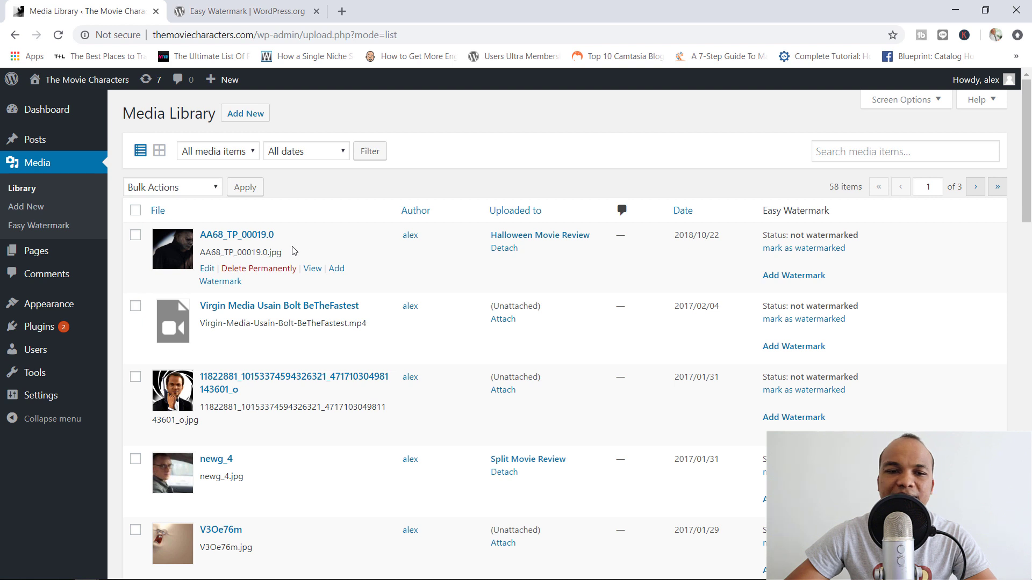
{"action": "left_click", "coordinate": [338, 270]}
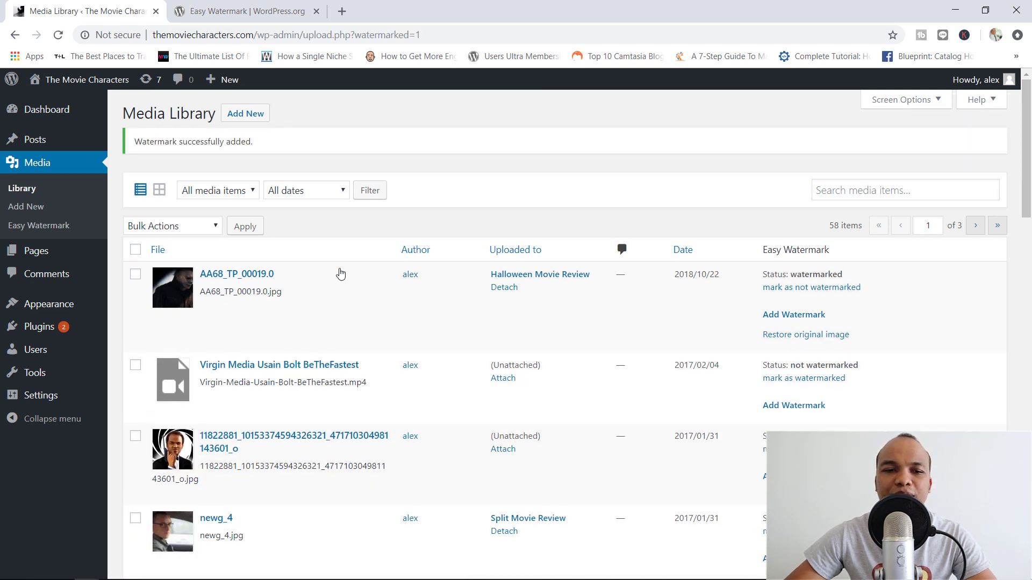
Visit the live site and check the Halloween Movie Review post's featured image for the watermark.
{"action": "left_click", "coordinate": [108, 86]}
{"action": "scroll", "coordinate": [290, 338], "scroll_direction": "down", "scroll_amount": 2}
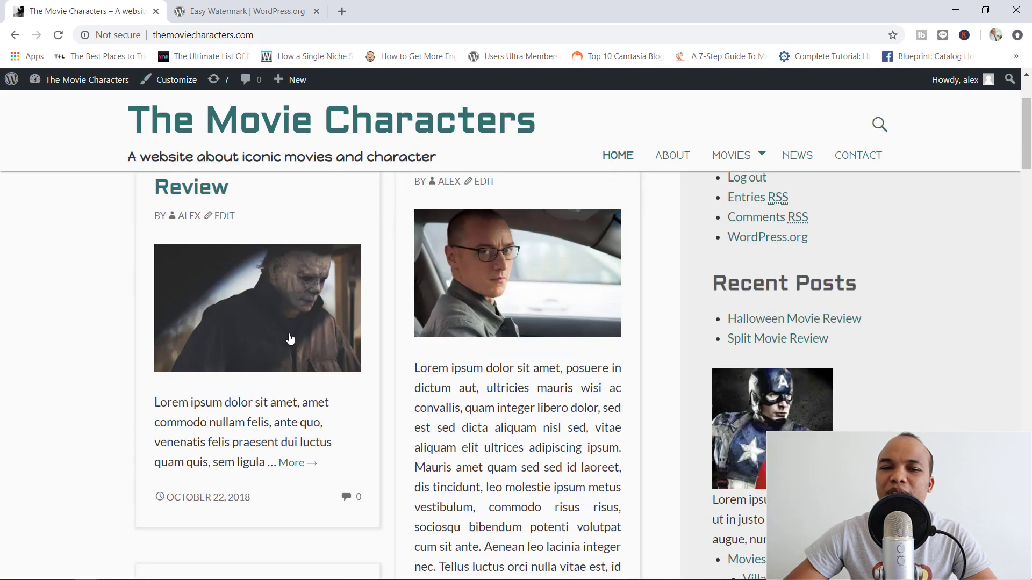
{"action": "left_click", "coordinate": [290, 339]}
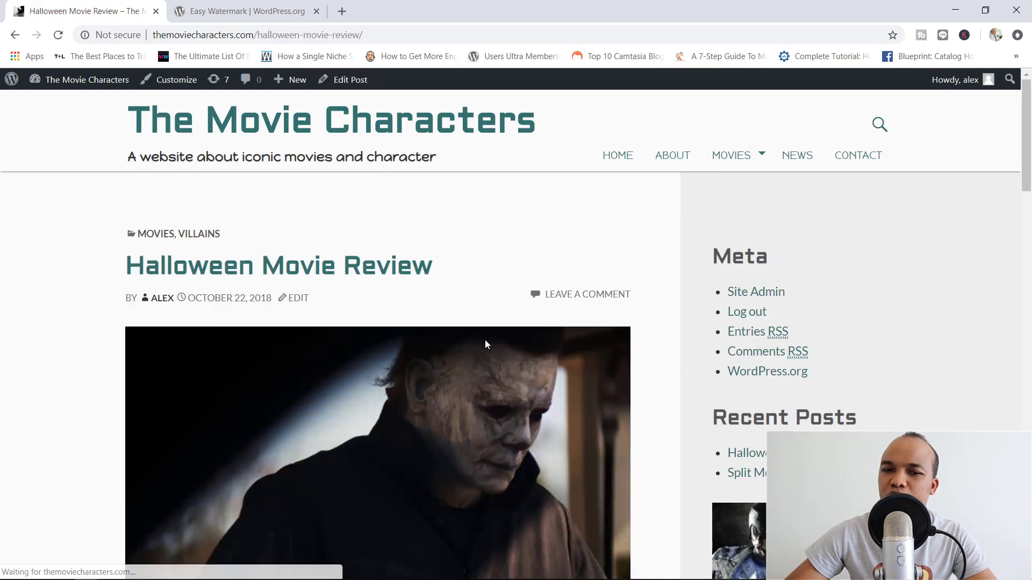
{"action": "scroll", "coordinate": [484, 345], "scroll_direction": "down", "scroll_amount": 3}
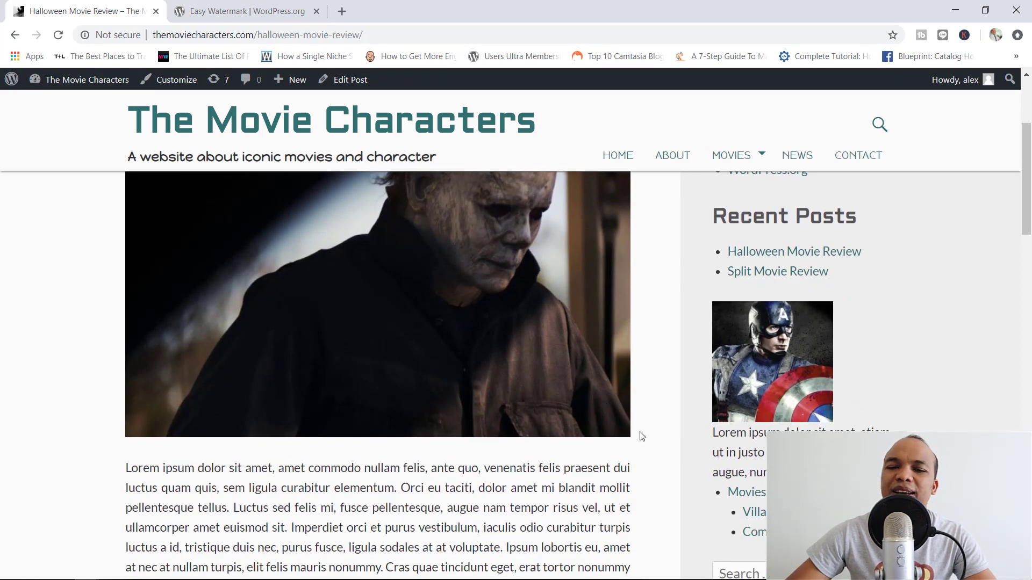
{"action": "scroll", "coordinate": [418, 346], "scroll_direction": "up", "scroll_amount": 1}
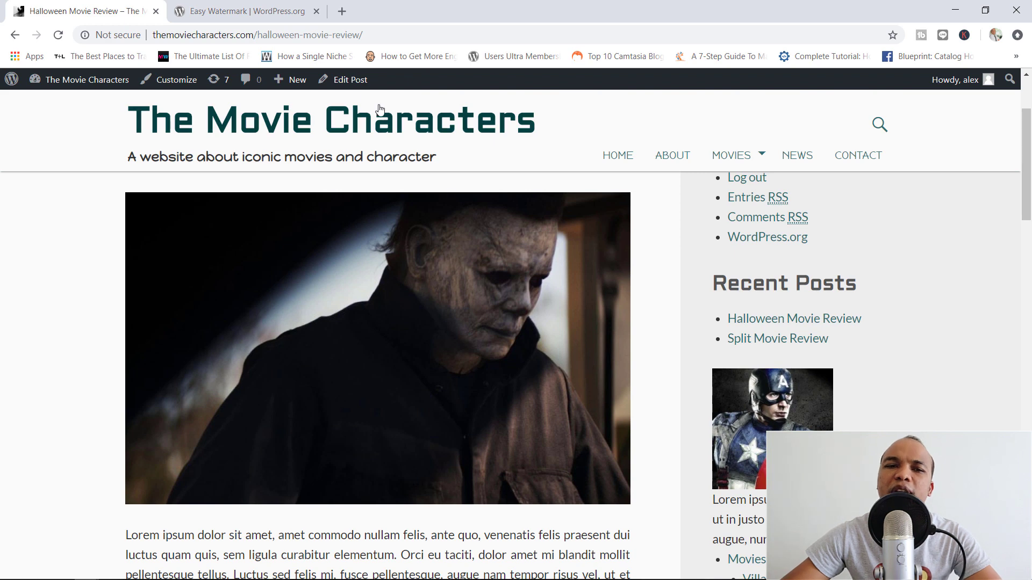
Open the Halloween Movie Review post for editing and add an empty line after its first paragraph.
{"action": "left_click", "coordinate": [350, 80]}
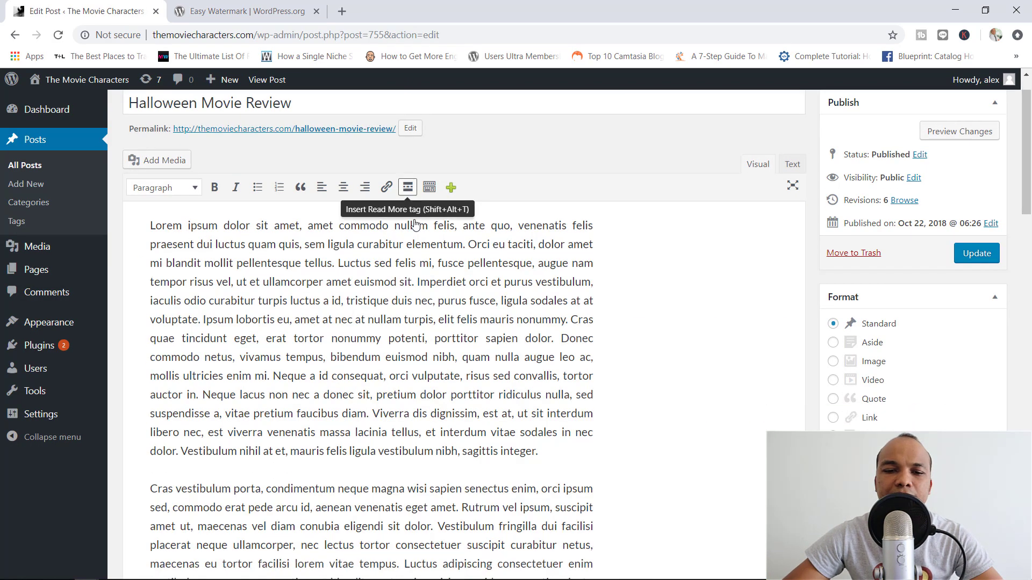
{"action": "scroll", "coordinate": [415, 223], "scroll_direction": "down", "scroll_amount": 1}
{"action": "left_click", "coordinate": [555, 410]}
{"action": "key", "text": "Return"}
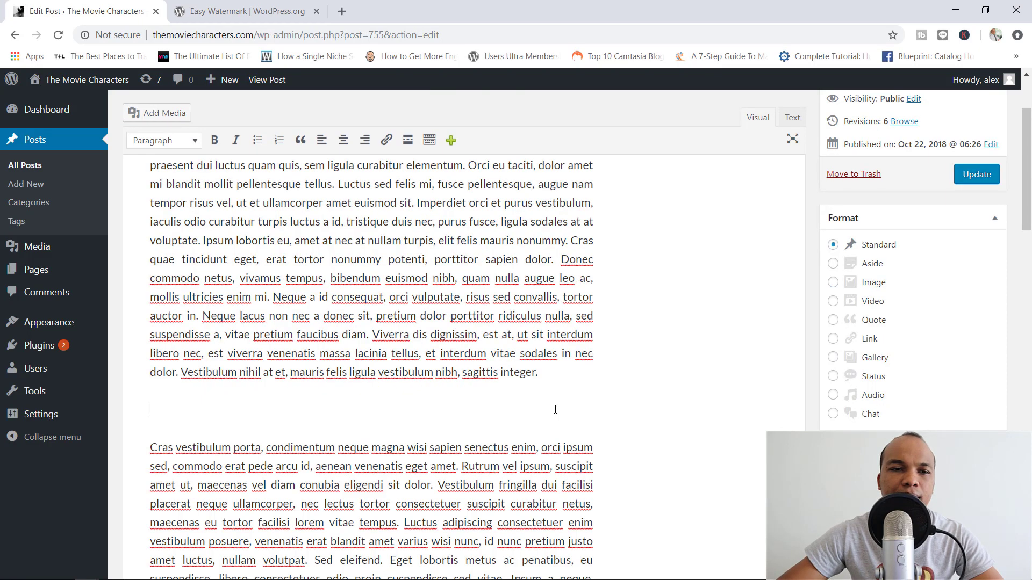
Insert AA68_TP_00019.0.jpg from the media library at the empty line and update the post.
{"action": "left_click", "coordinate": [157, 112]}
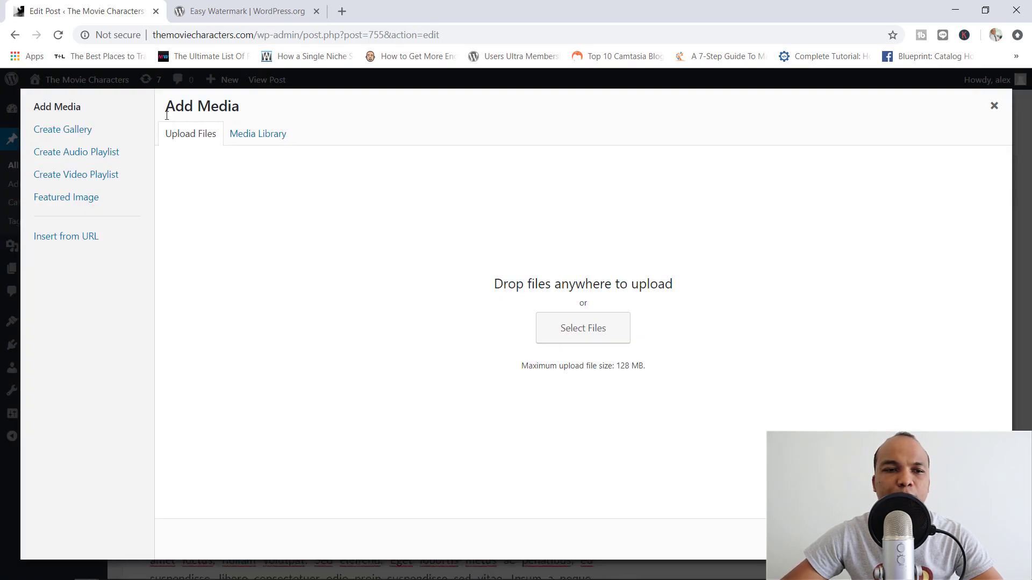
{"action": "left_click", "coordinate": [281, 143]}
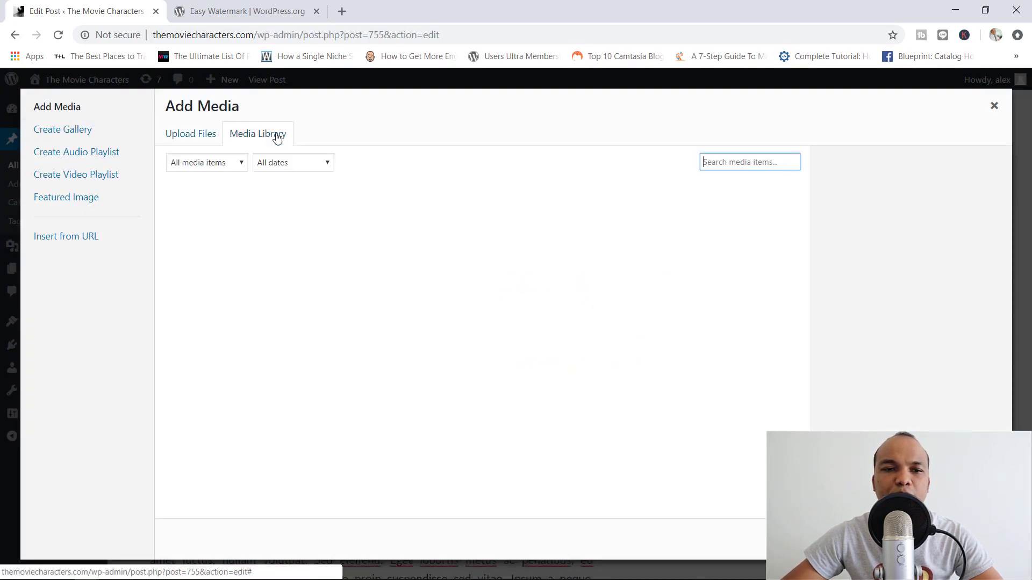
{"action": "left_click", "coordinate": [225, 249]}
{"action": "scroll", "coordinate": [961, 424], "scroll_direction": "down", "scroll_amount": 1}
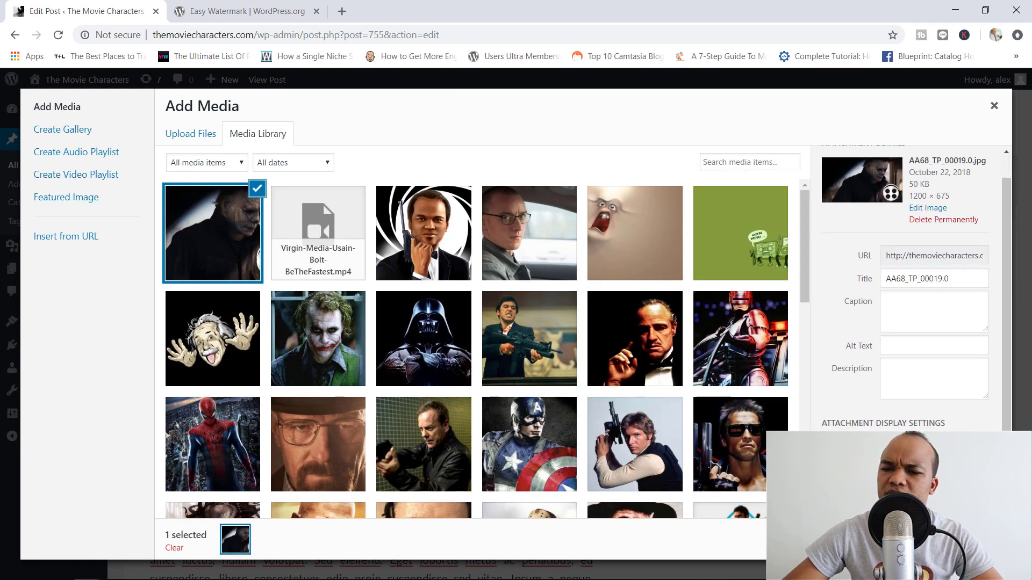
{"action": "left_click", "coordinate": [967, 540]}
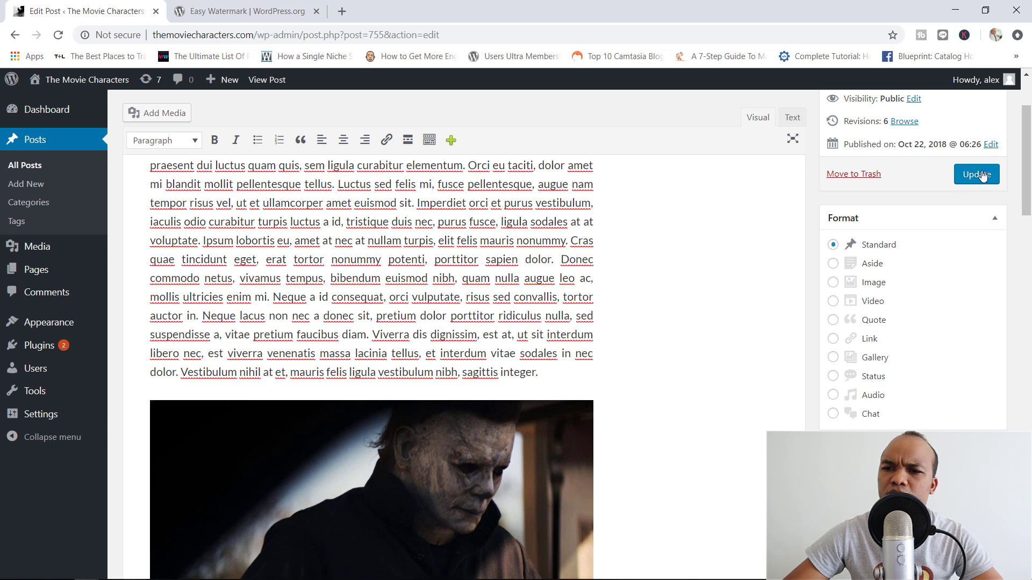
{"action": "left_click", "coordinate": [977, 173]}
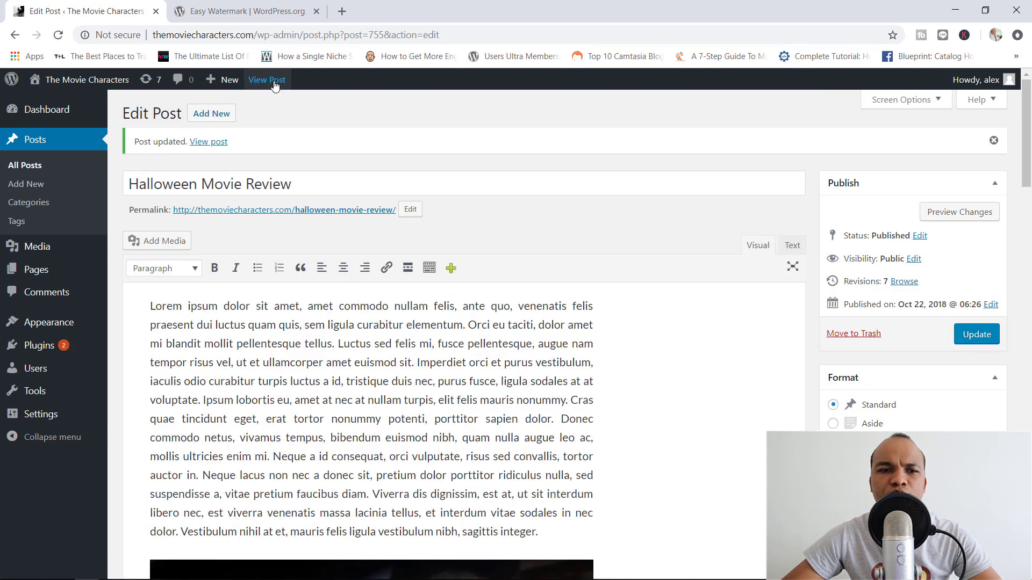
View the published Halloween Movie Review post and examine the inserted image for the watermark.
{"action": "scroll", "coordinate": [773, 292], "scroll_direction": "down", "scroll_amount": 15}
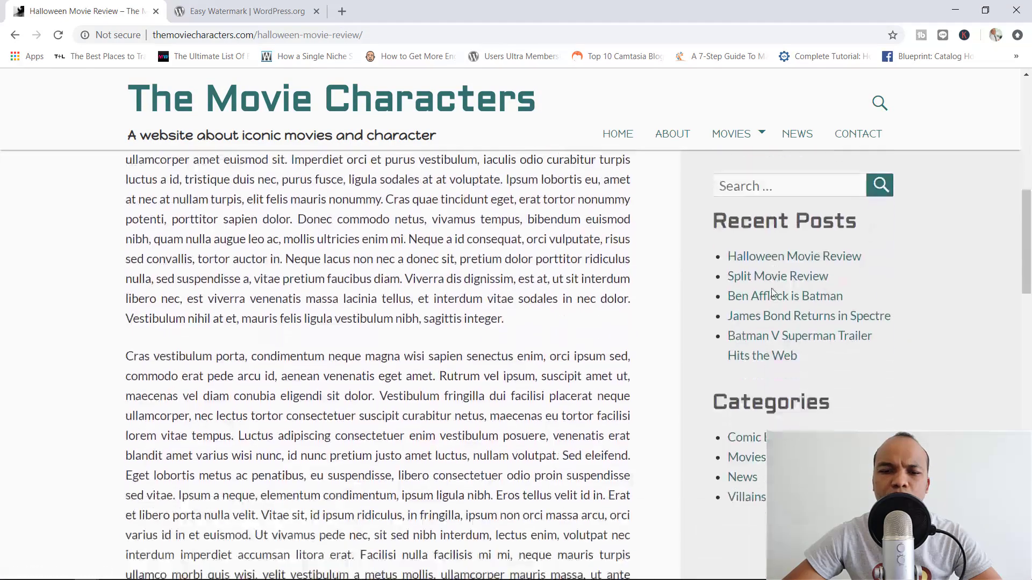
{"action": "scroll", "coordinate": [771, 293], "scroll_direction": "up", "scroll_amount": 10}
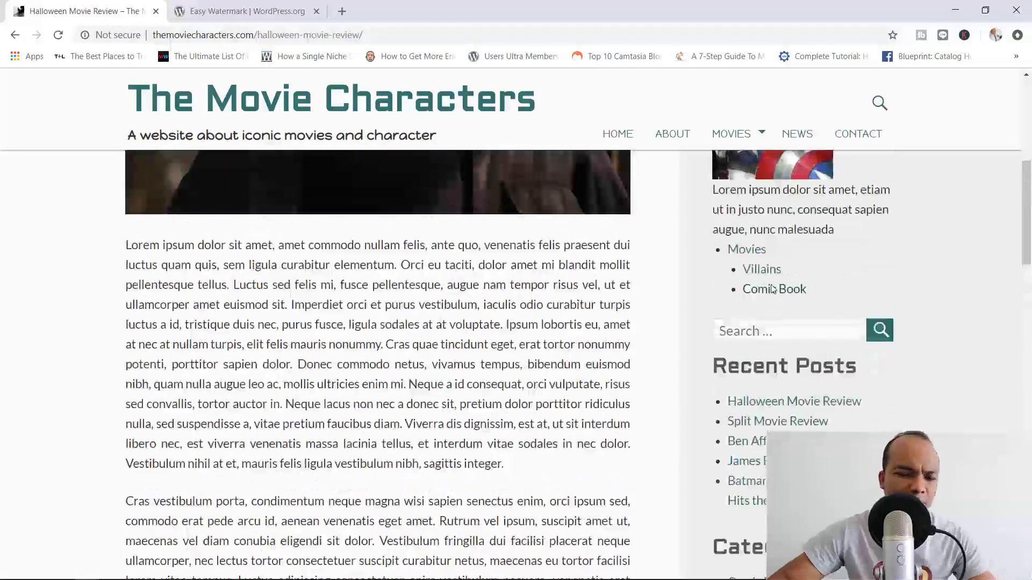
{"action": "left_click", "coordinate": [773, 290]}
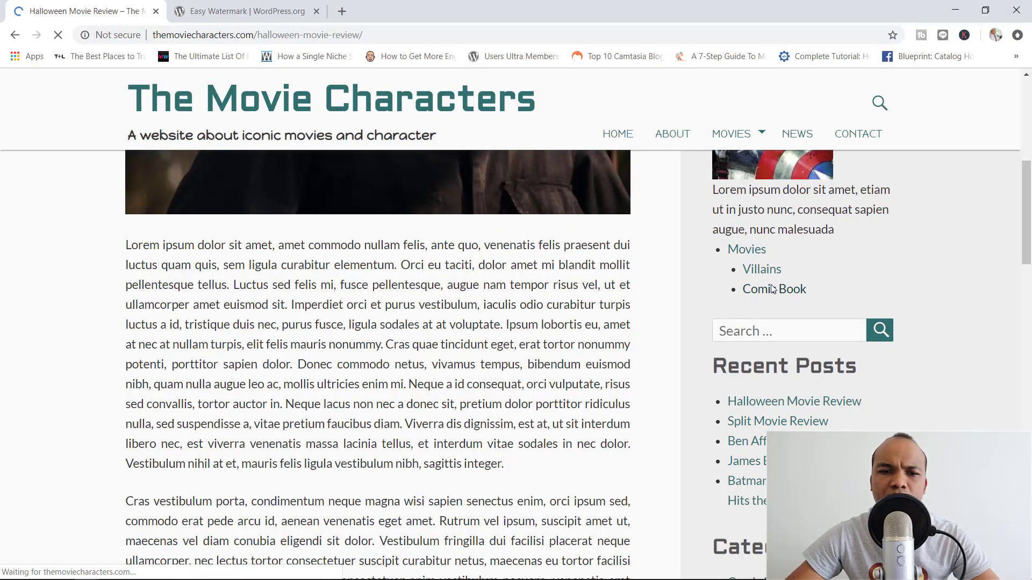
{"action": "scroll", "coordinate": [666, 298], "scroll_direction": "down", "scroll_amount": 4}
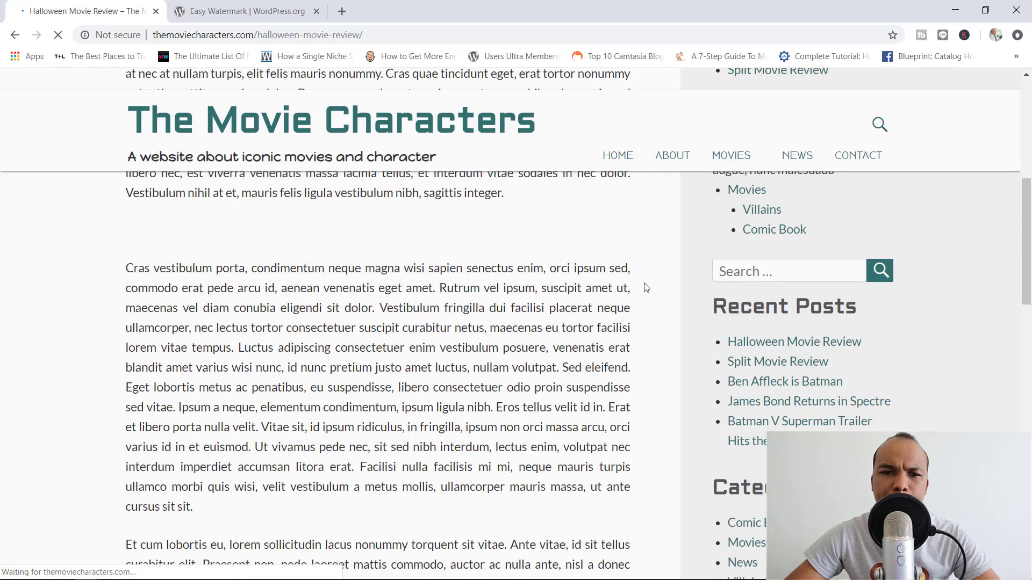
{"action": "scroll", "coordinate": [645, 284], "scroll_direction": "down", "scroll_amount": 8}
{"action": "scroll", "coordinate": [637, 278], "scroll_direction": "up", "scroll_amount": 15}
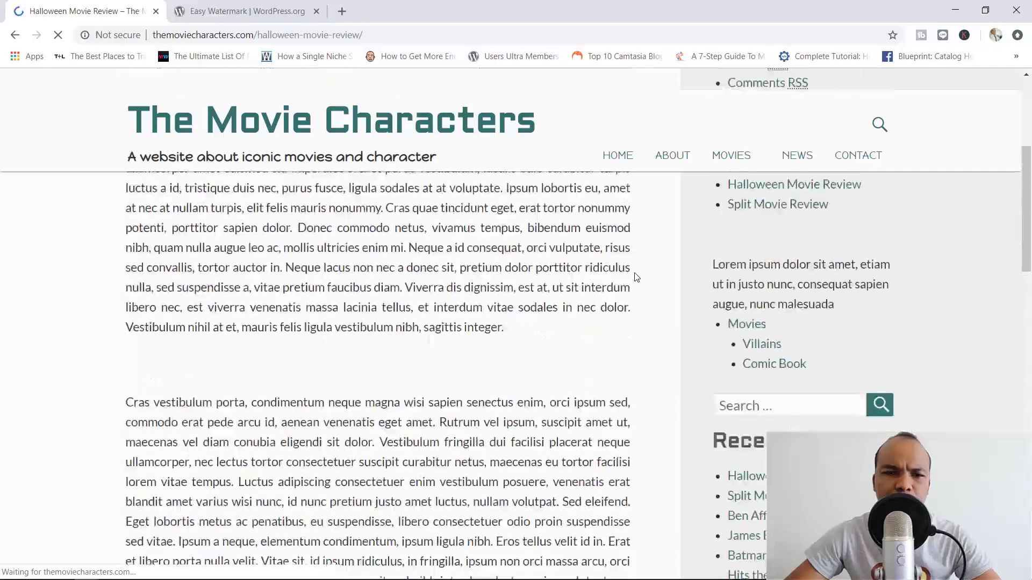
{"action": "scroll", "coordinate": [637, 277], "scroll_direction": "down", "scroll_amount": 9}
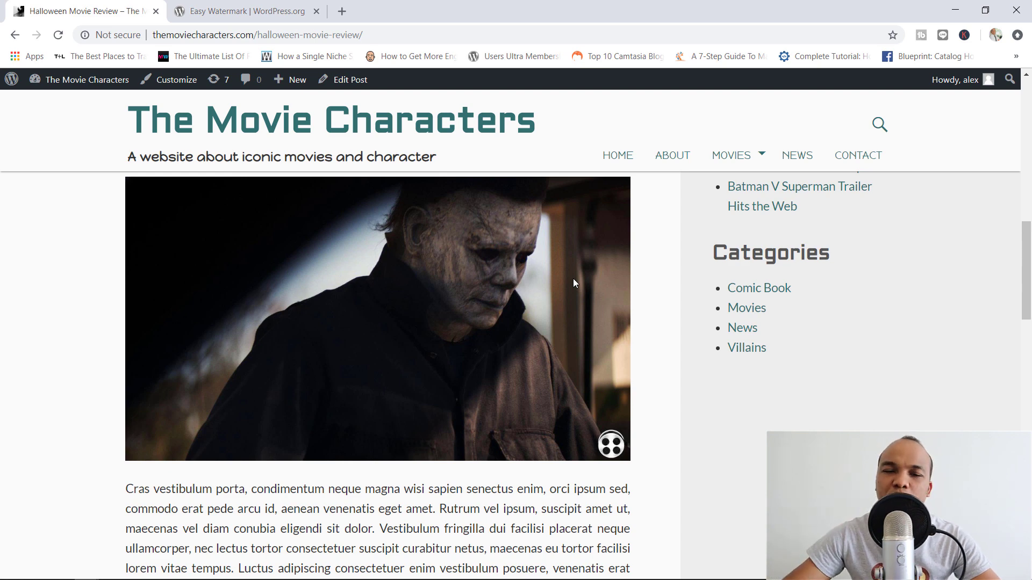
{"action": "scroll", "coordinate": [573, 279], "scroll_direction": "up", "scroll_amount": 1}
Set the inline image in the Halloween Movie Review post to Medium – 320 × 180 and update the post.
{"action": "left_click", "coordinate": [348, 81]}
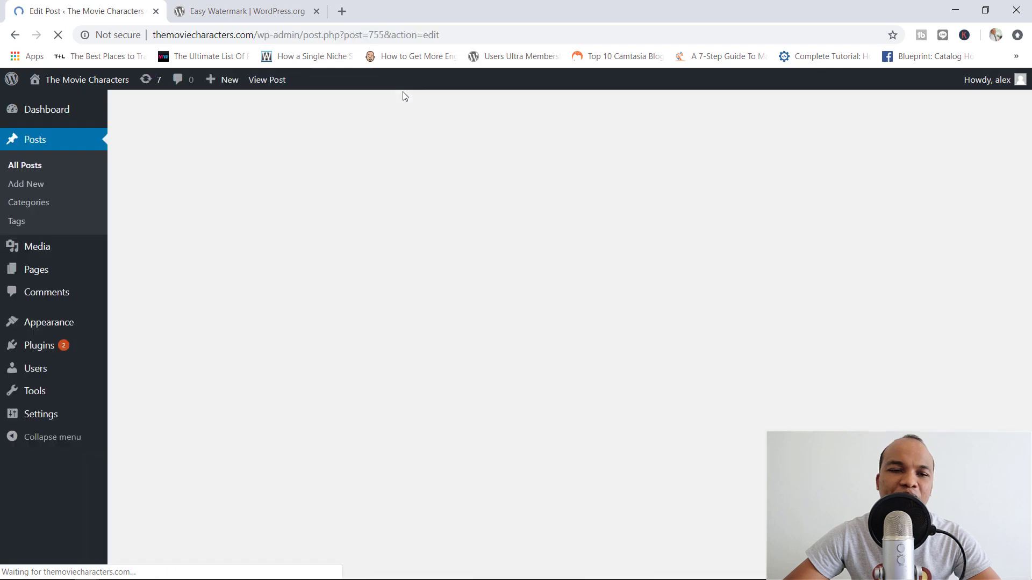
{"action": "scroll", "coordinate": [463, 306], "scroll_direction": "down", "scroll_amount": 5}
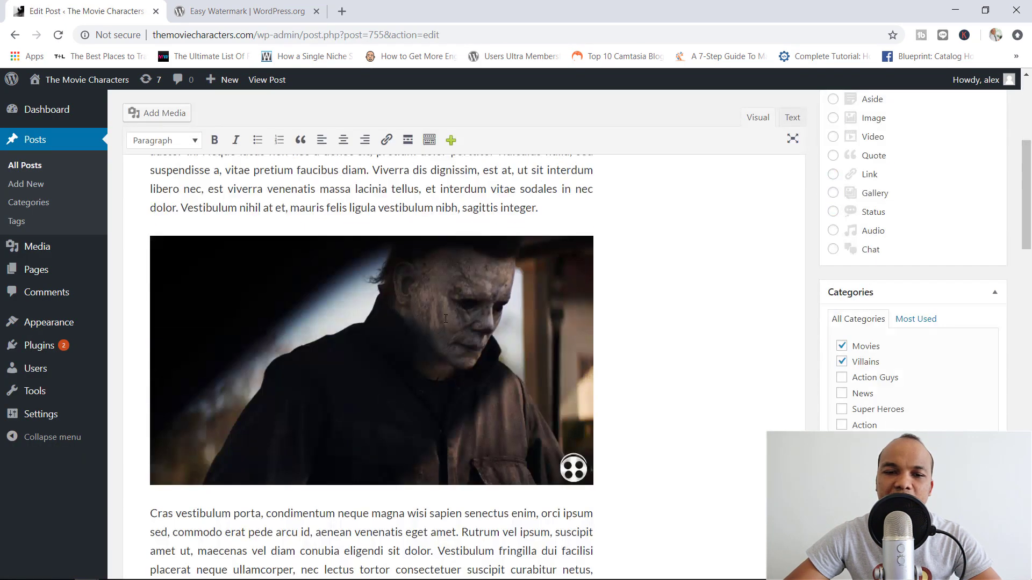
{"action": "left_click", "coordinate": [419, 258]}
{"action": "left_click", "coordinate": [406, 216]}
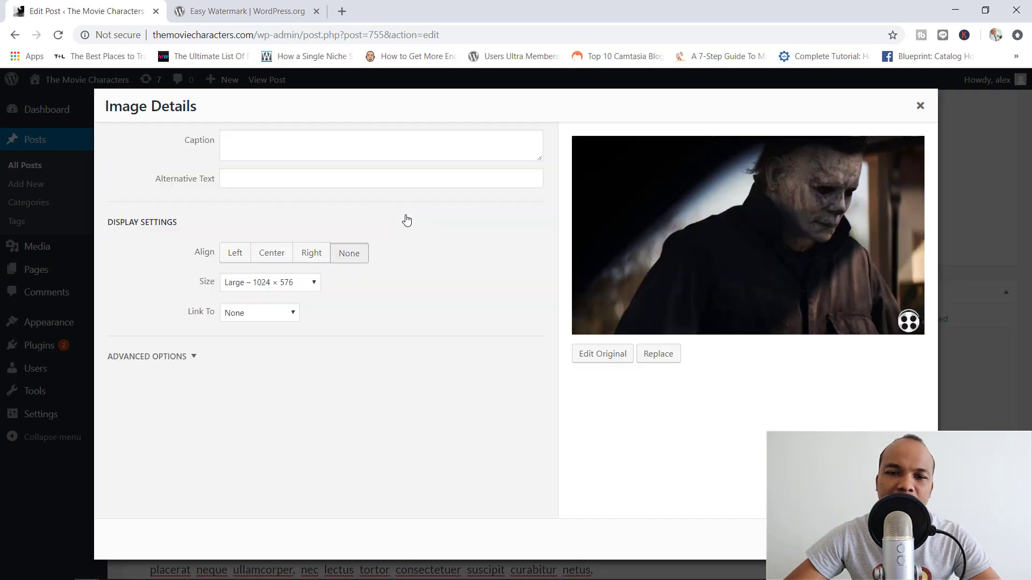
{"action": "left_click", "coordinate": [275, 283]}
{"action": "left_click", "coordinate": [267, 310]}
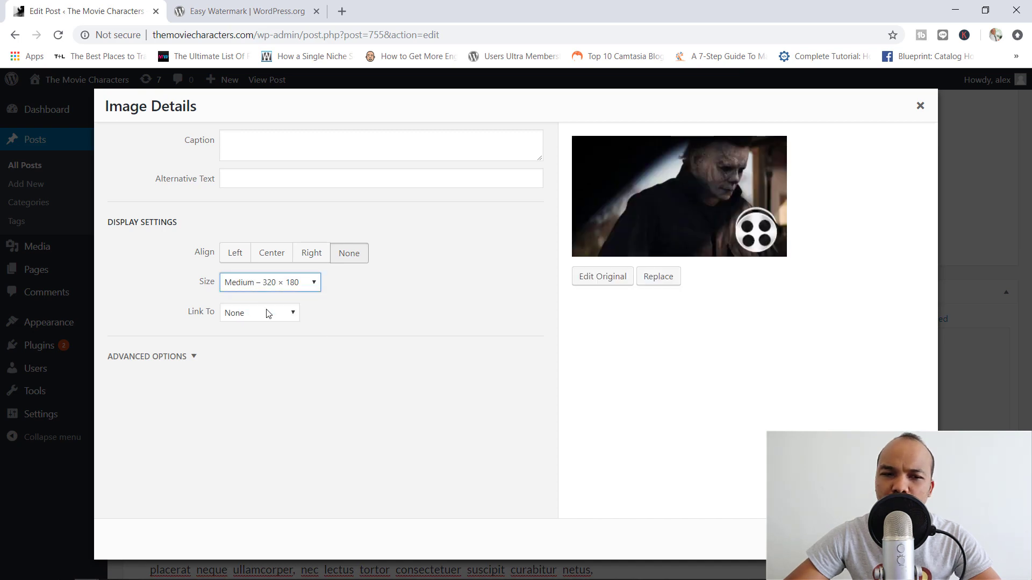
{"action": "left_click", "coordinate": [892, 539]}
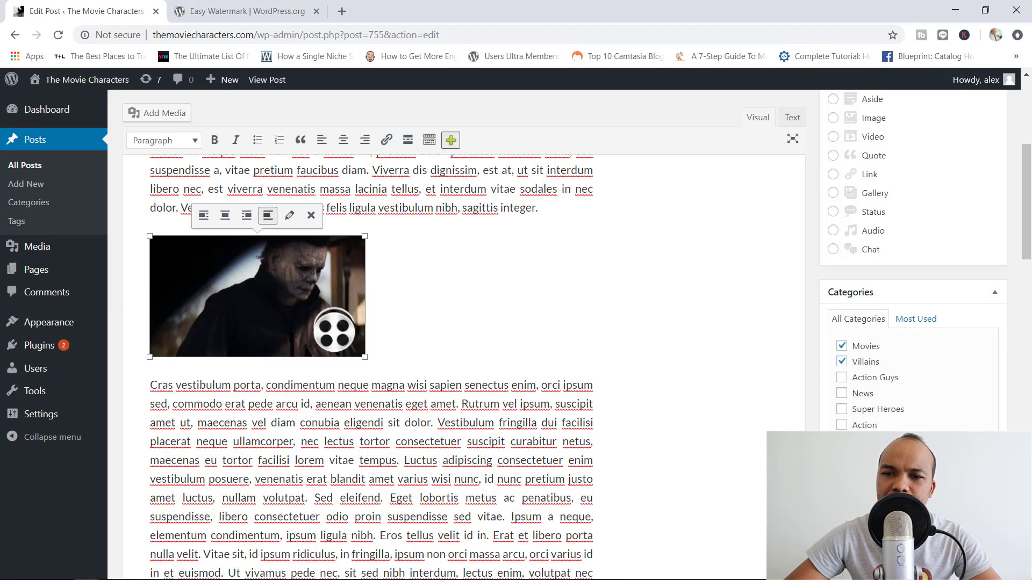
{"action": "left_click_drag", "start_coordinate": [1026, 201], "coordinate": [1026, 137]}
{"action": "left_click", "coordinate": [977, 296]}
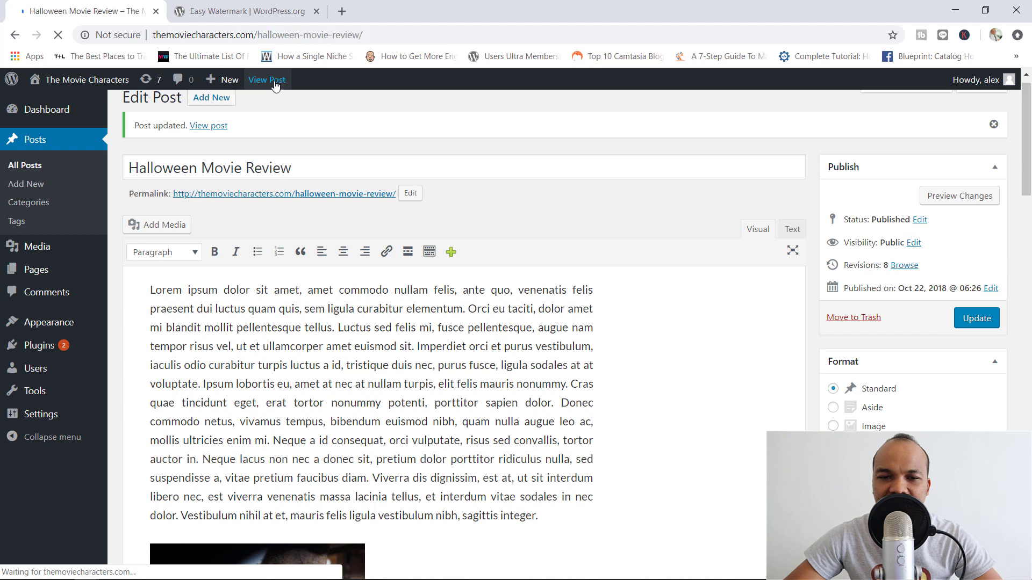
View the published Halloween Movie Review post and examine the watermark on the medium-sized inline image.
{"action": "scroll", "coordinate": [736, 250], "scroll_direction": "down", "scroll_amount": 10}
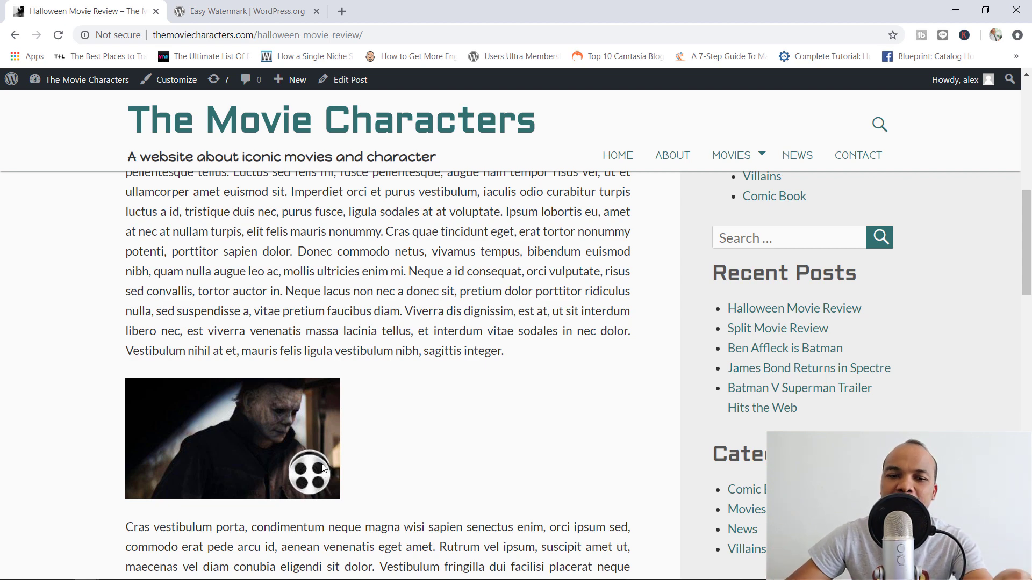
{"action": "scroll", "coordinate": [322, 468], "scroll_direction": "up", "scroll_amount": 10}
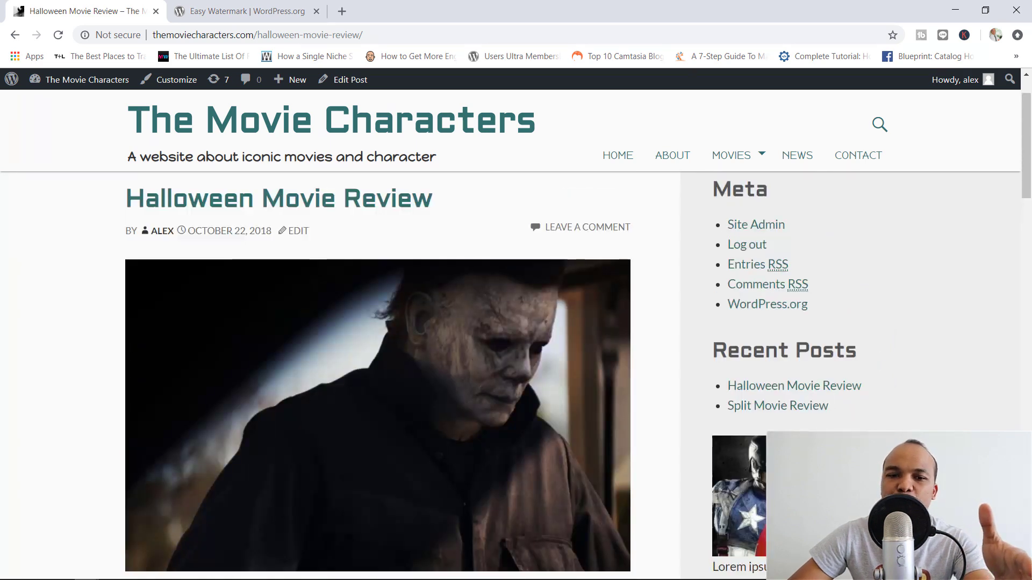
Run Easy Watermark's Bulk Watermark on all images in the Media Library and confirm proceeding.
{"action": "left_click", "coordinate": [96, 86]}
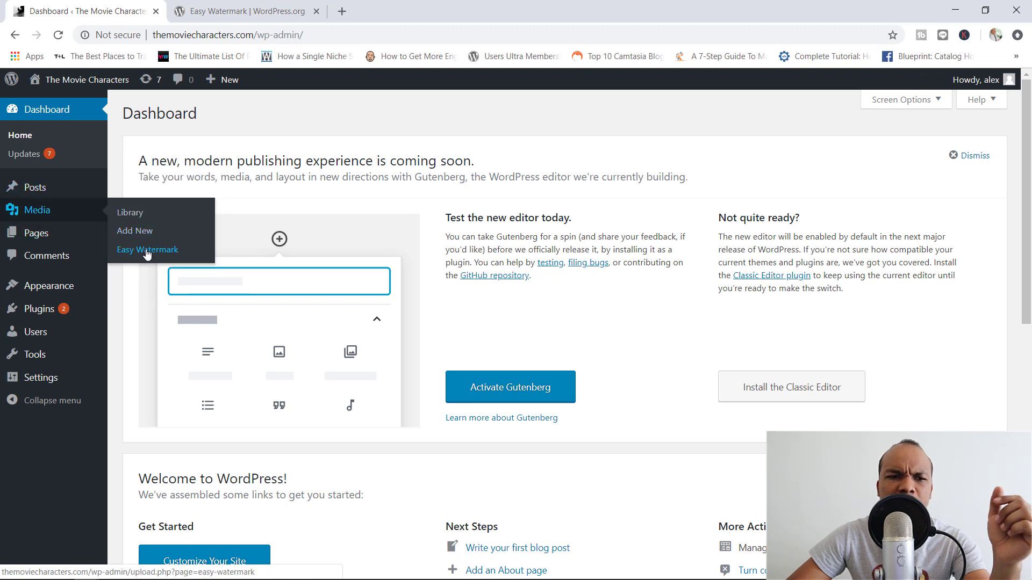
{"action": "left_click", "coordinate": [147, 252]}
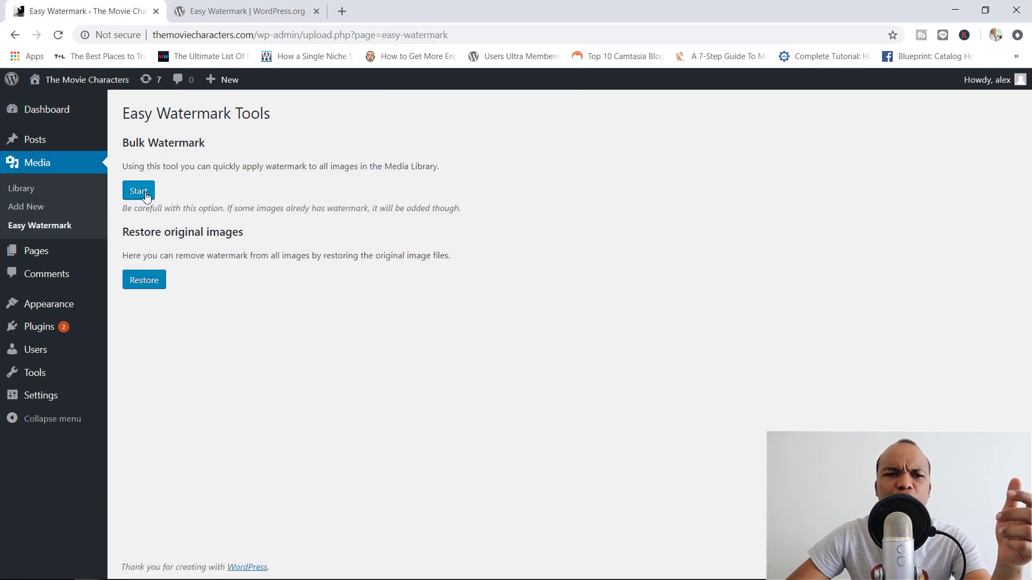
{"action": "left_click", "coordinate": [146, 197]}
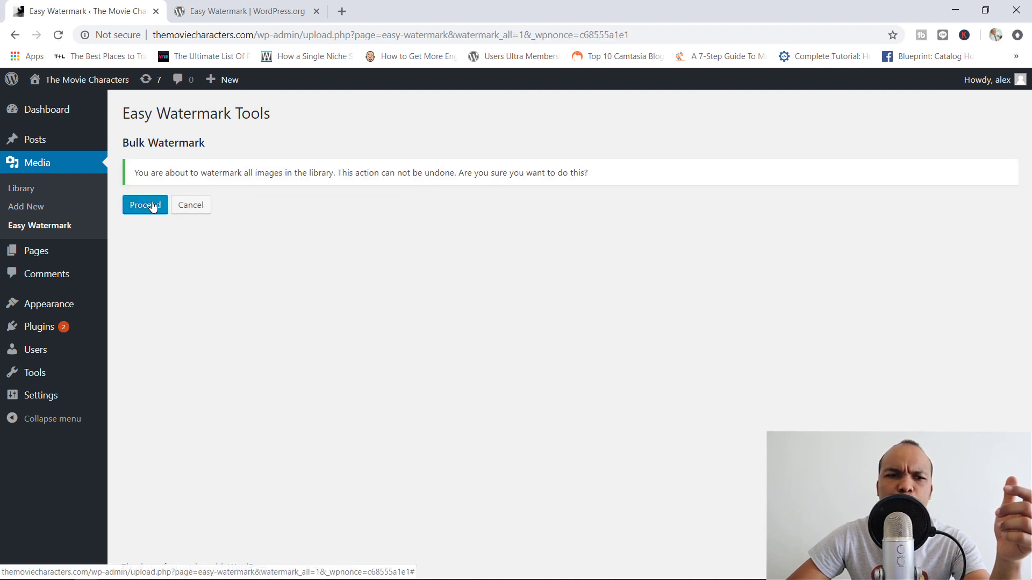
{"action": "left_click", "coordinate": [146, 205]}
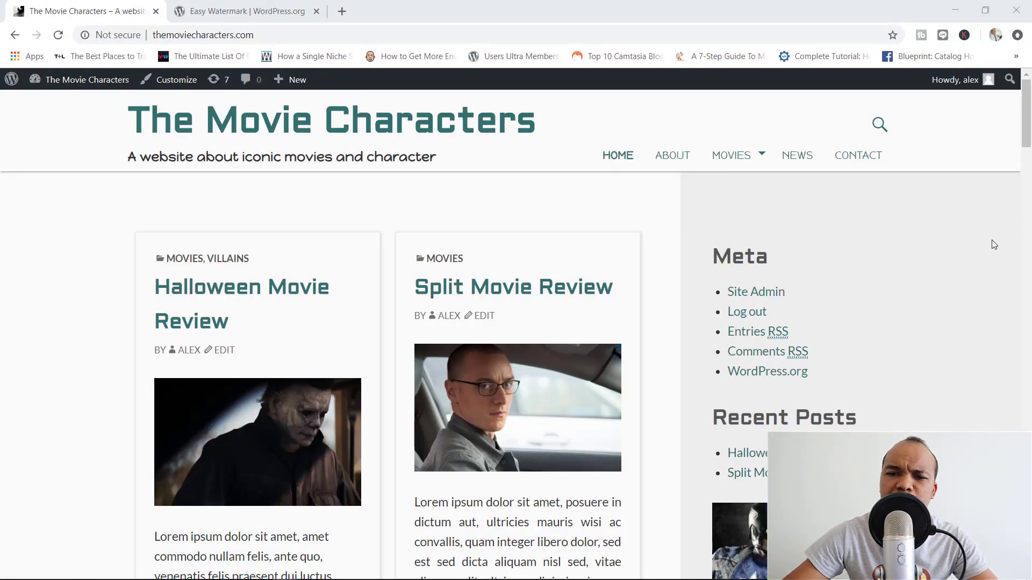
Browse the live home page, open the Ben Affleck is Batman post and examine its images for the watermark.
{"action": "scroll", "coordinate": [952, 254], "scroll_direction": "down", "scroll_amount": 1}
{"action": "scroll", "coordinate": [954, 260], "scroll_direction": "down", "scroll_amount": 10}
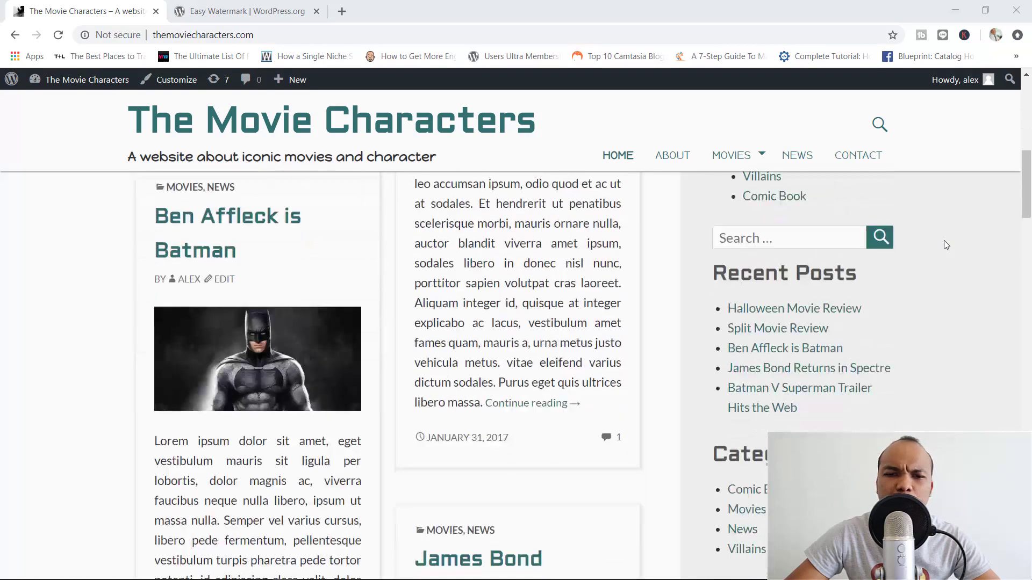
{"action": "scroll", "coordinate": [943, 243], "scroll_direction": "up", "scroll_amount": 3}
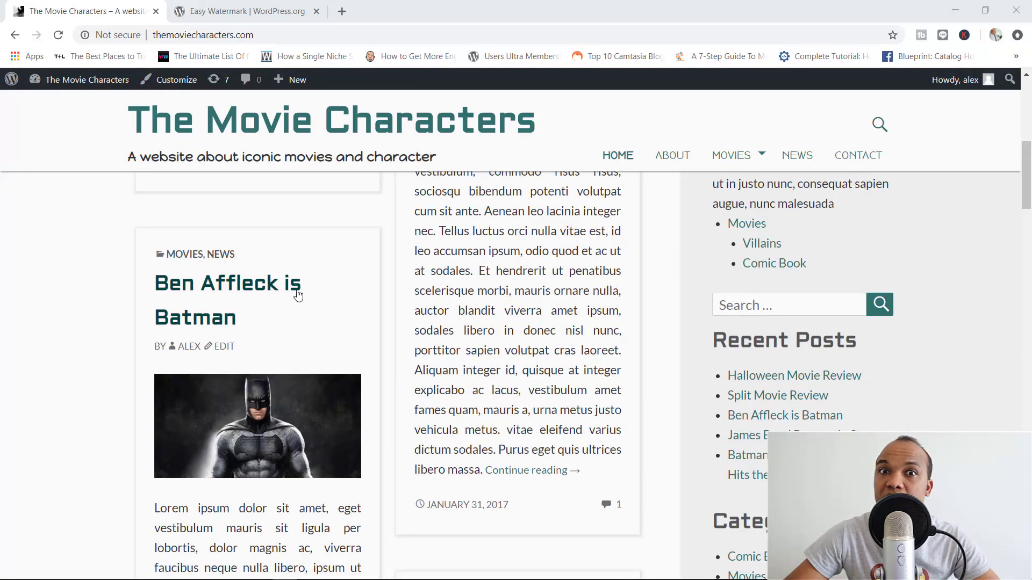
{"action": "left_click", "coordinate": [273, 288]}
{"action": "scroll", "coordinate": [698, 246], "scroll_direction": "down", "scroll_amount": 6}
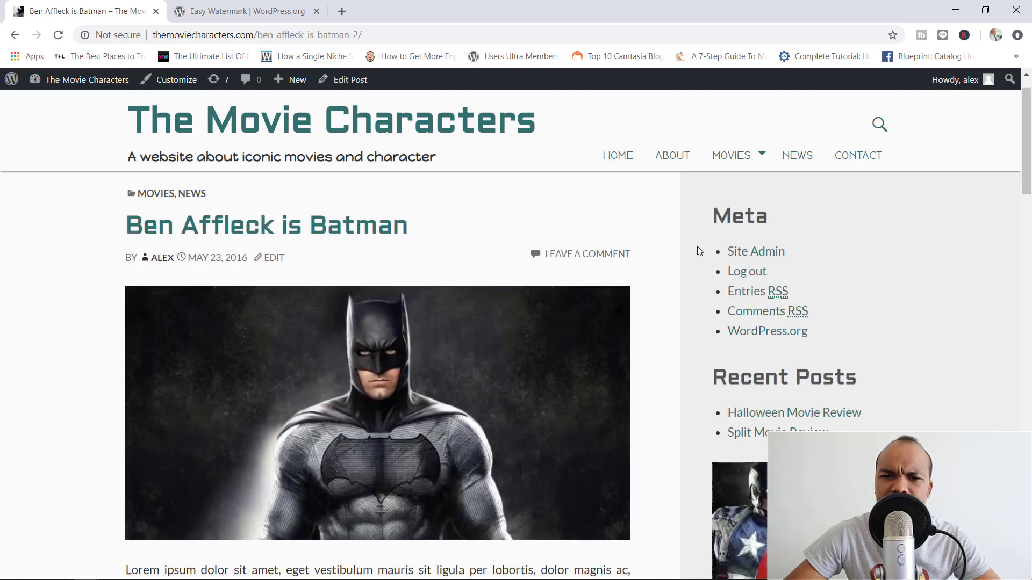
{"action": "scroll", "coordinate": [698, 241], "scroll_direction": "down", "scroll_amount": 7}
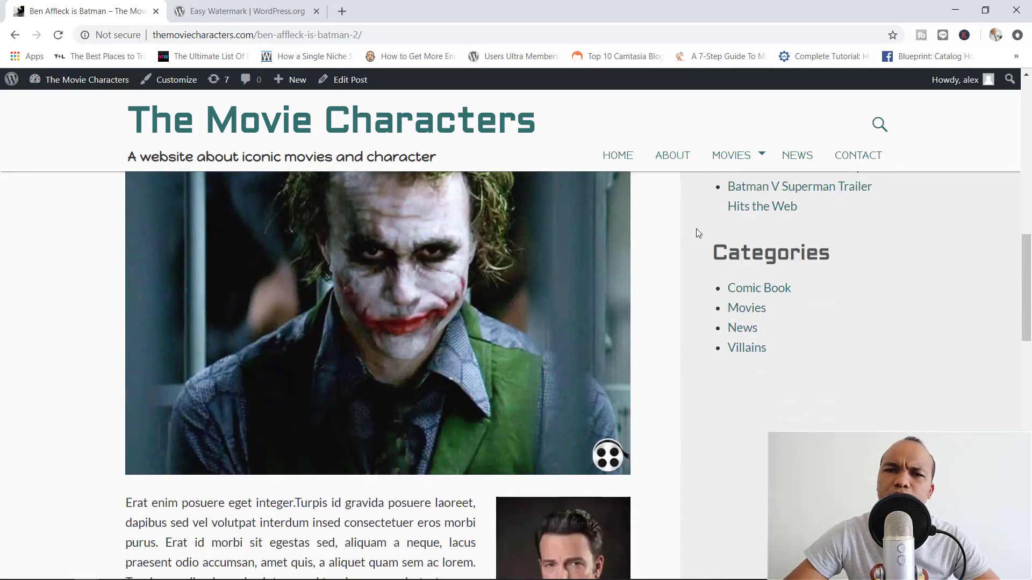
{"action": "scroll", "coordinate": [661, 359], "scroll_direction": "down", "scroll_amount": 1}
{"action": "scroll", "coordinate": [627, 339], "scroll_direction": "up", "scroll_amount": 2}
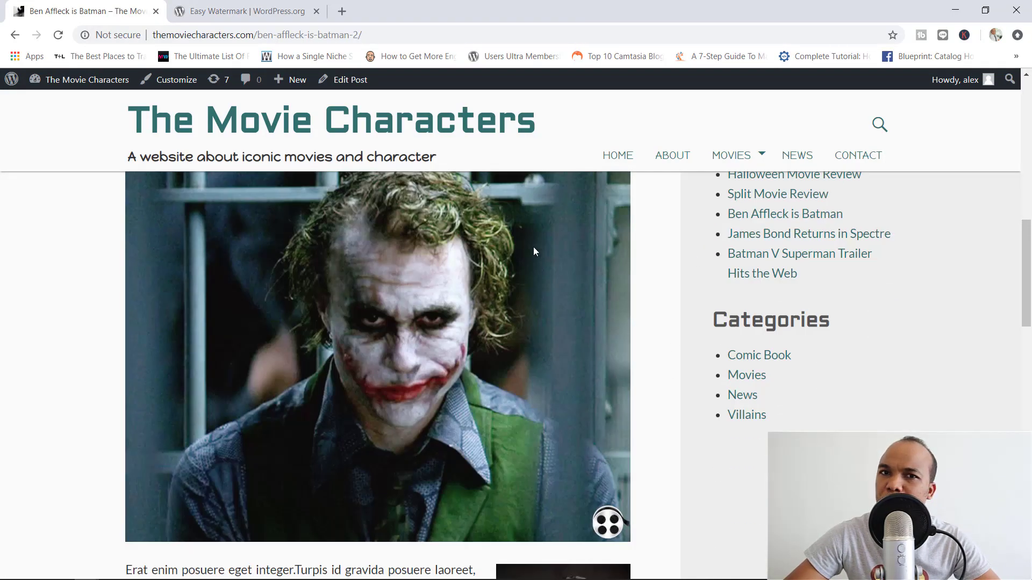
{"action": "scroll", "coordinate": [538, 245], "scroll_direction": "down", "scroll_amount": 2}
{"action": "scroll", "coordinate": [538, 245], "scroll_direction": "down", "scroll_amount": 2}
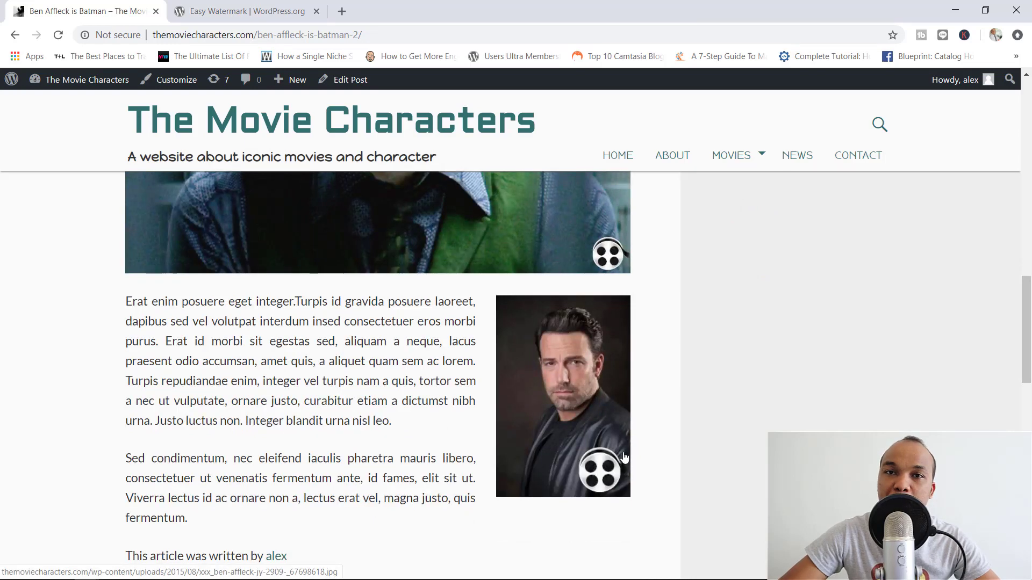
{"action": "scroll", "coordinate": [612, 441], "scroll_direction": "up", "scroll_amount": 9}
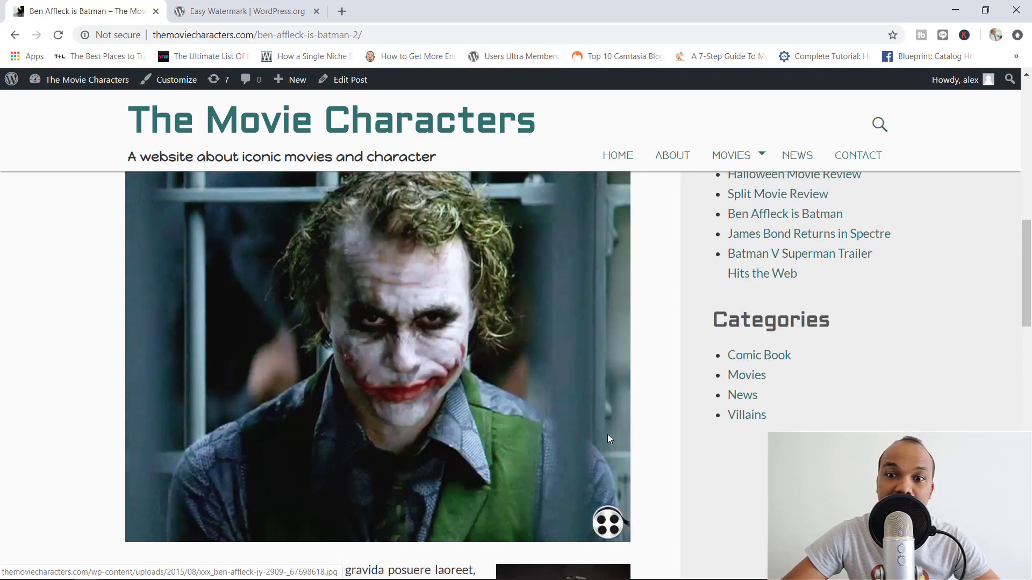
{"action": "scroll", "coordinate": [616, 426], "scroll_direction": "down", "scroll_amount": 2}
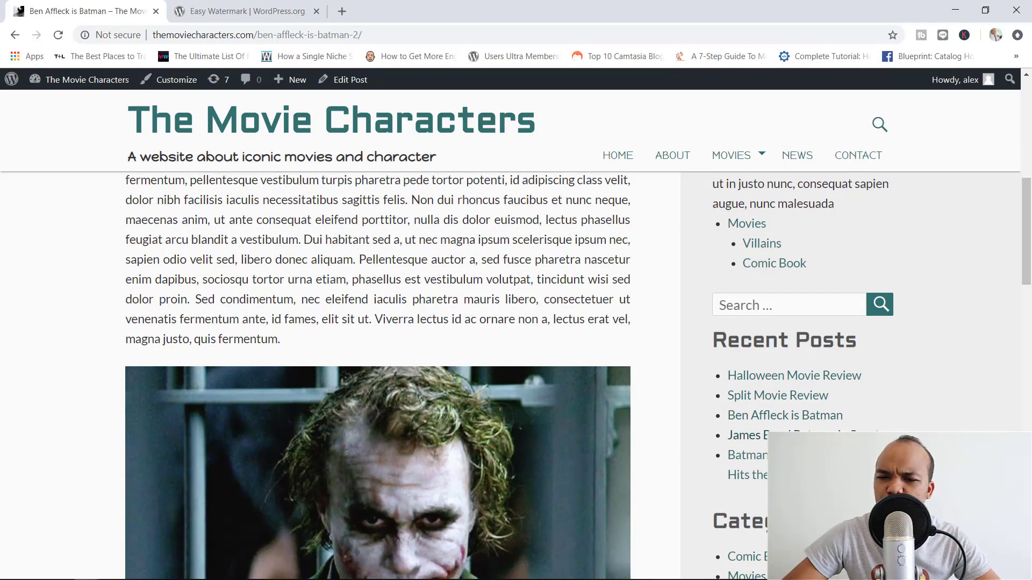
Open the James Bond Returns in Spectre post and examine its featured and inline images for the watermark.
{"action": "left_click", "coordinate": [749, 437]}
{"action": "scroll", "coordinate": [609, 328], "scroll_direction": "down", "scroll_amount": 12}
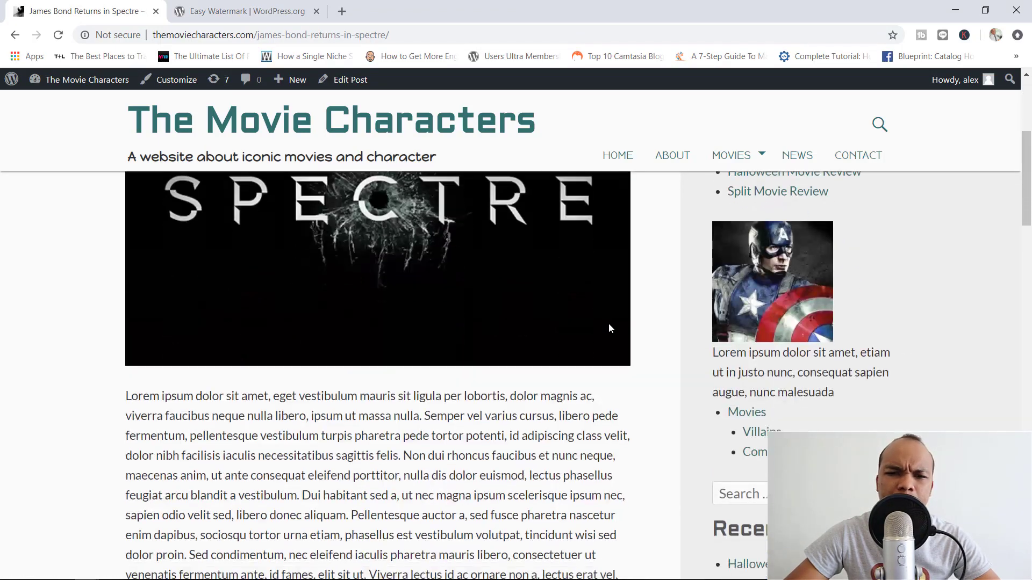
{"action": "scroll", "coordinate": [610, 324], "scroll_direction": "down", "scroll_amount": 5}
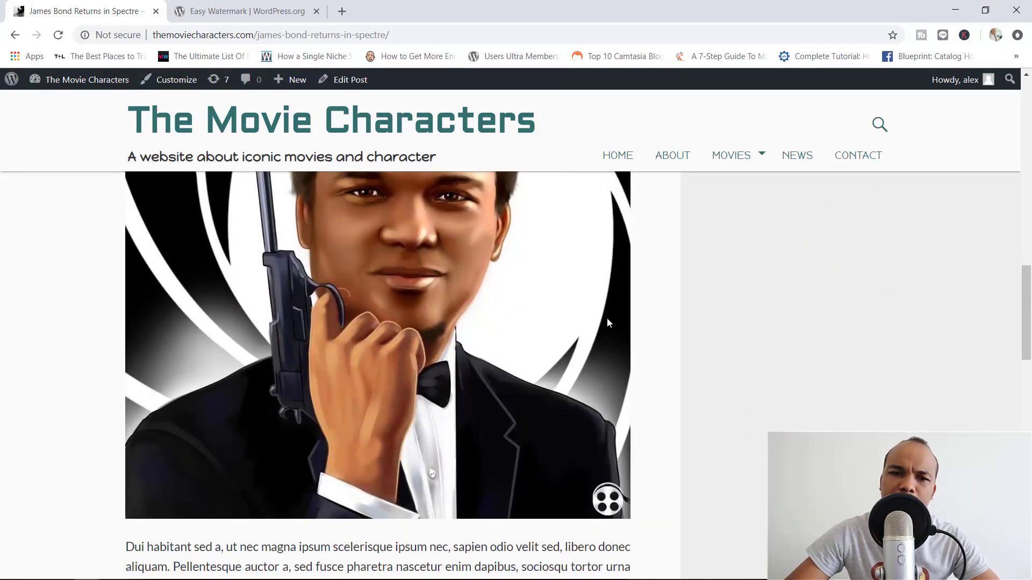
{"action": "scroll", "coordinate": [608, 322], "scroll_direction": "up", "scroll_amount": 1}
{"action": "scroll", "coordinate": [608, 322], "scroll_direction": "up", "scroll_amount": 2}
{"action": "scroll", "coordinate": [607, 322], "scroll_direction": "down", "scroll_amount": 1}
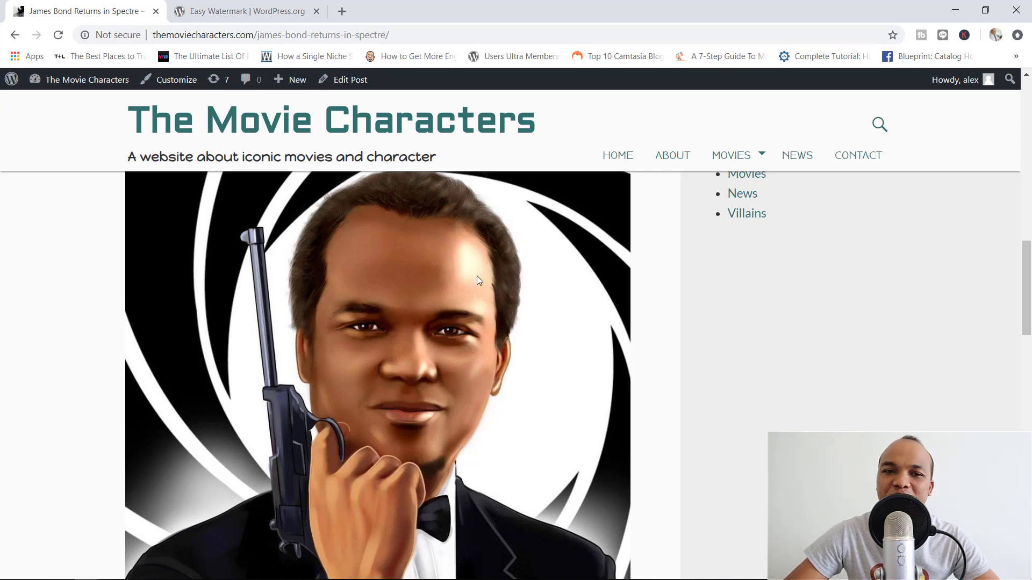
{"action": "scroll", "coordinate": [495, 274], "scroll_direction": "down", "scroll_amount": 3}
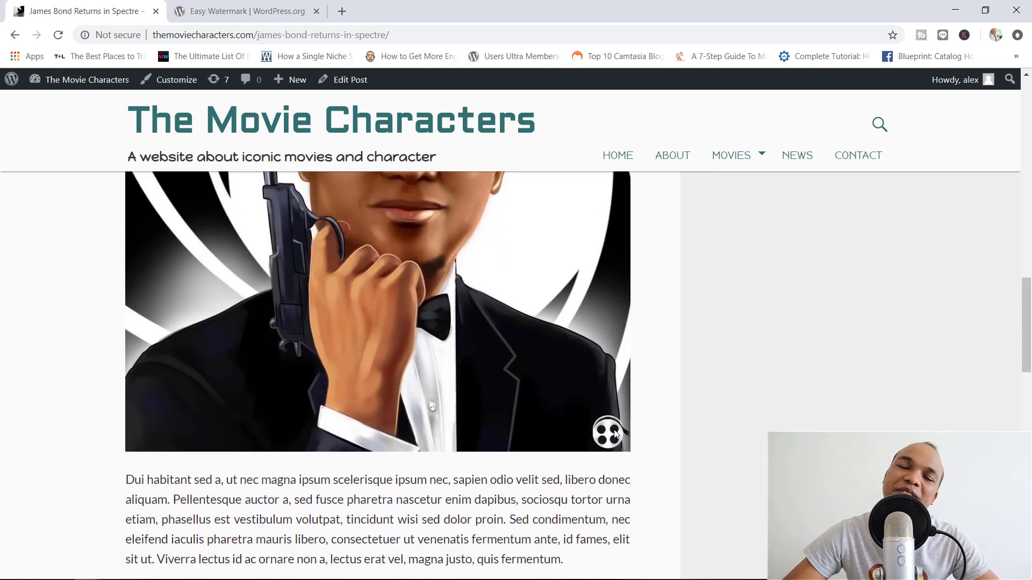
{"action": "scroll", "coordinate": [616, 433], "scroll_direction": "up", "scroll_amount": 3}
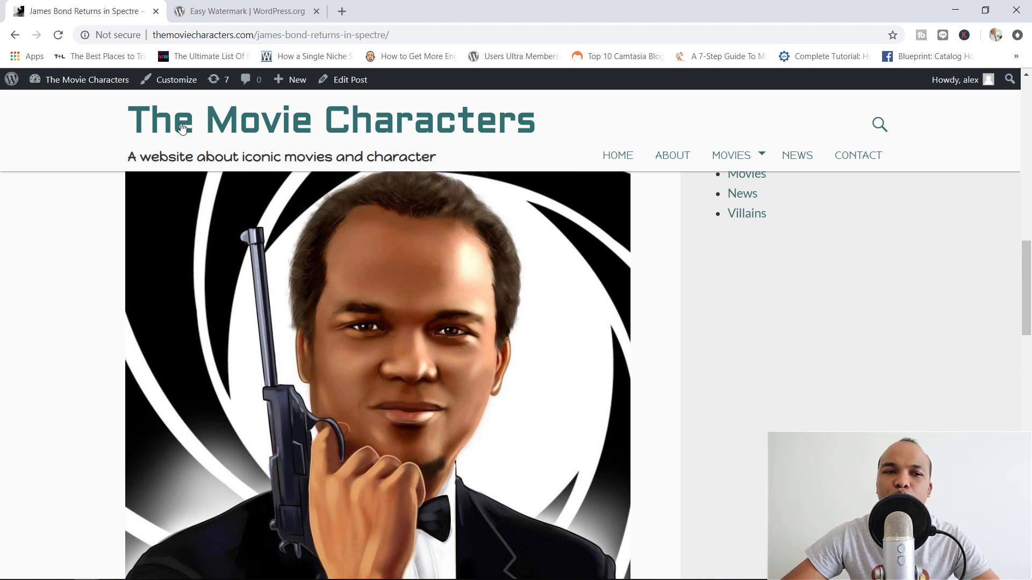
Remove the watermarks from all library images by restoring the original images with Easy Watermark.
{"action": "left_click", "coordinate": [92, 81]}
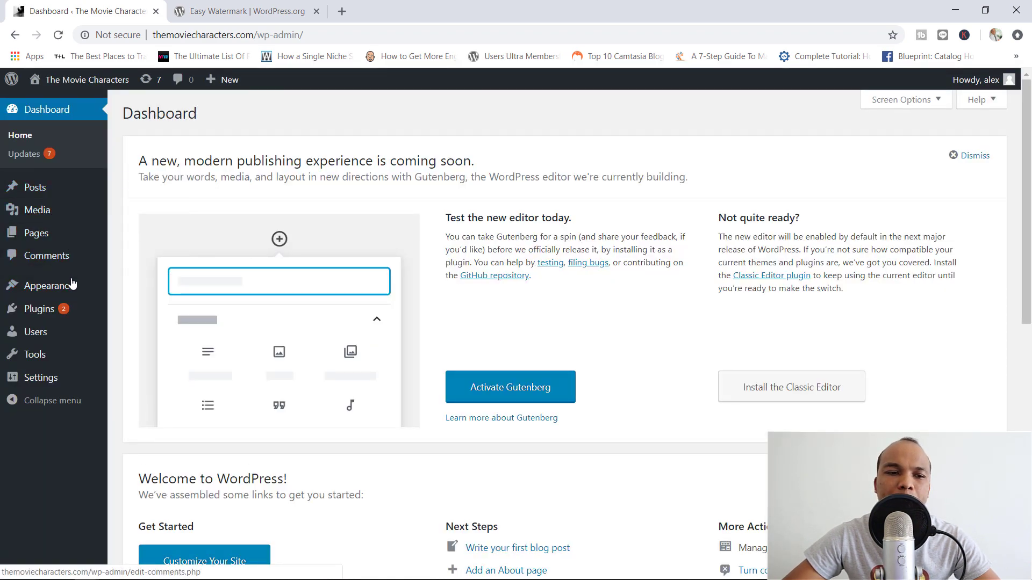
{"action": "mouse_move", "coordinate": [67, 216]}
{"action": "left_click", "coordinate": [124, 252]}
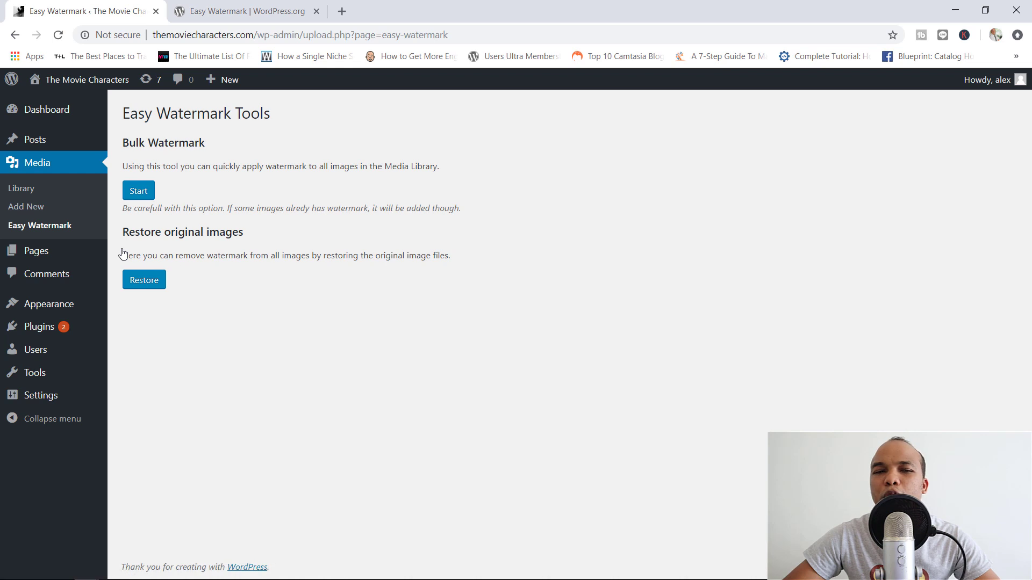
{"action": "left_click", "coordinate": [143, 283]}
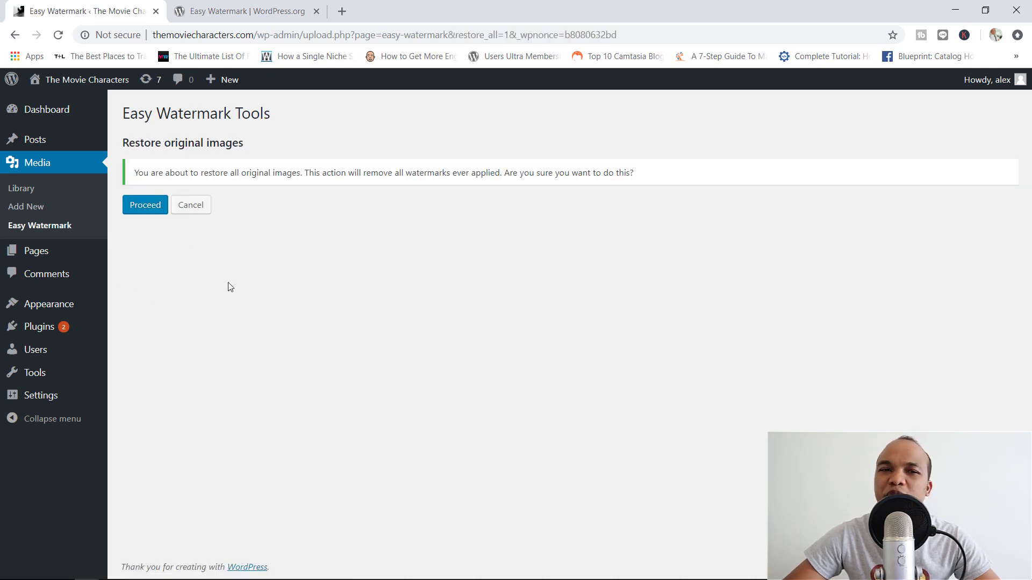
{"action": "left_click", "coordinate": [152, 206]}
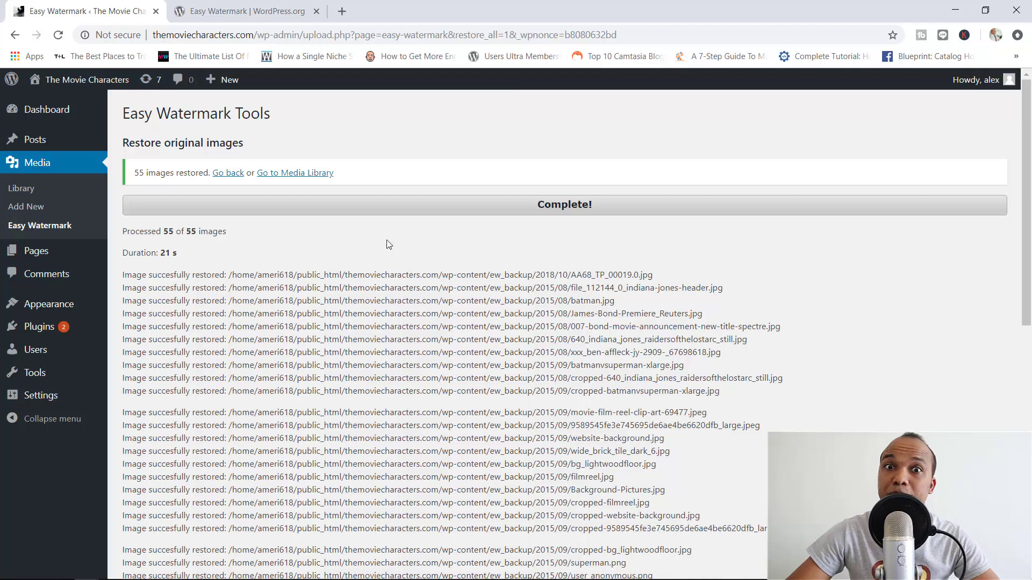
Open the live site in a new tab, then check the Halloween Movie Review post's inline image for the watermark after reloading.
{"action": "right_click", "coordinate": [112, 75]}
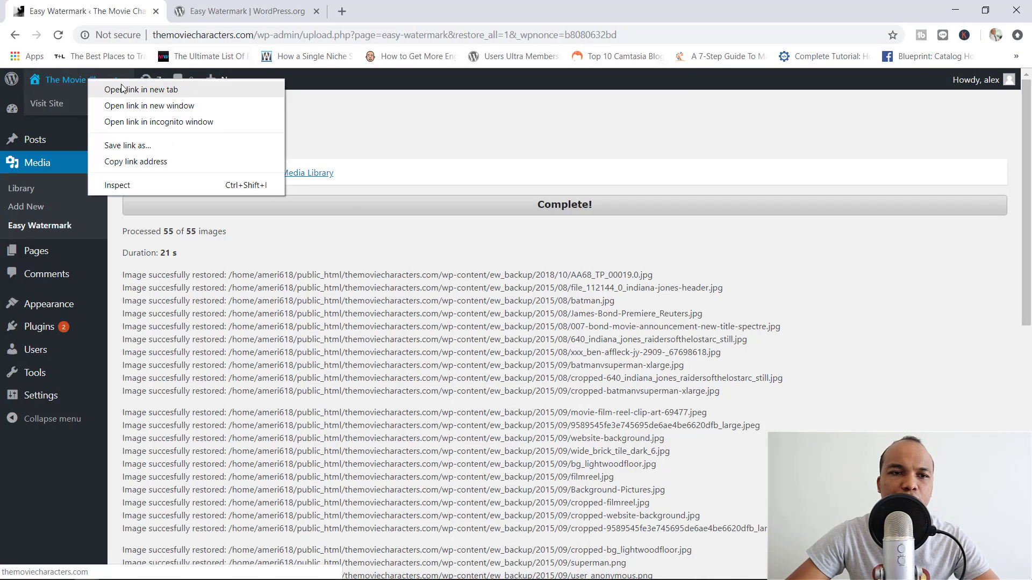
{"action": "left_click", "coordinate": [138, 88]}
{"action": "left_click", "coordinate": [202, 21]}
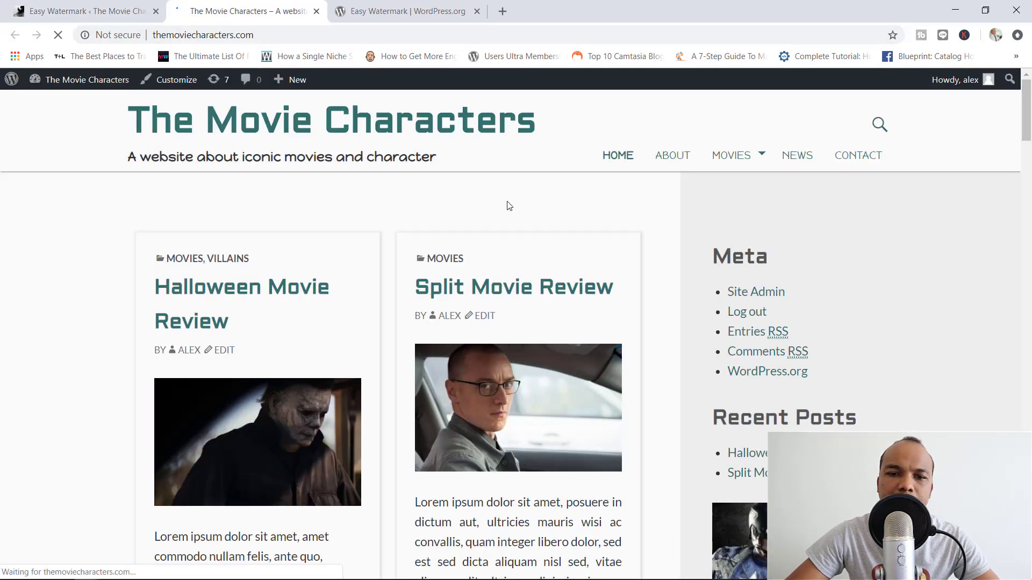
{"action": "scroll", "coordinate": [507, 203], "scroll_direction": "down", "scroll_amount": 7}
{"action": "scroll", "coordinate": [524, 253], "scroll_direction": "up", "scroll_amount": 5}
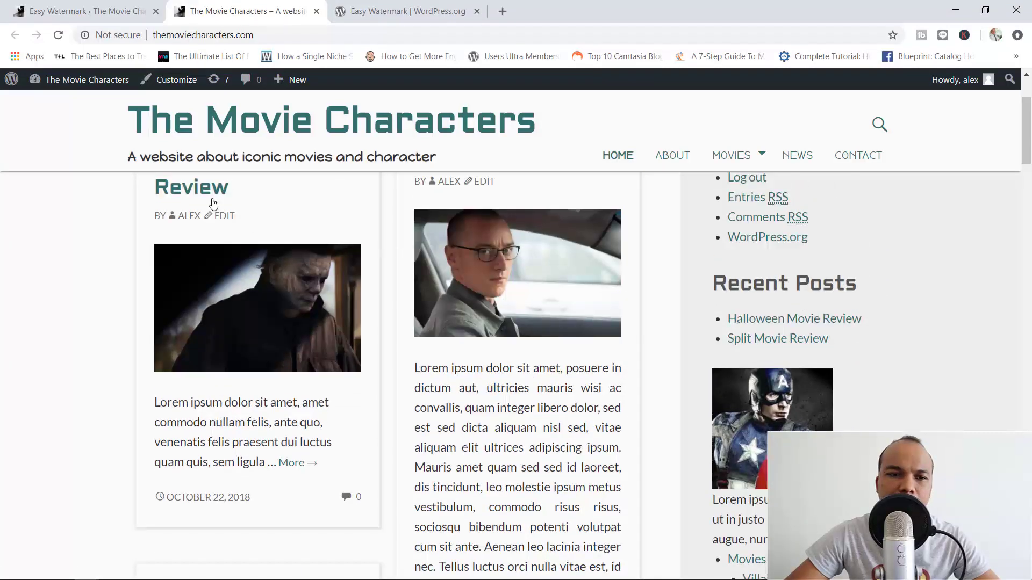
{"action": "scroll", "coordinate": [212, 202], "scroll_direction": "up", "scroll_amount": 3}
{"action": "left_click", "coordinate": [216, 297]}
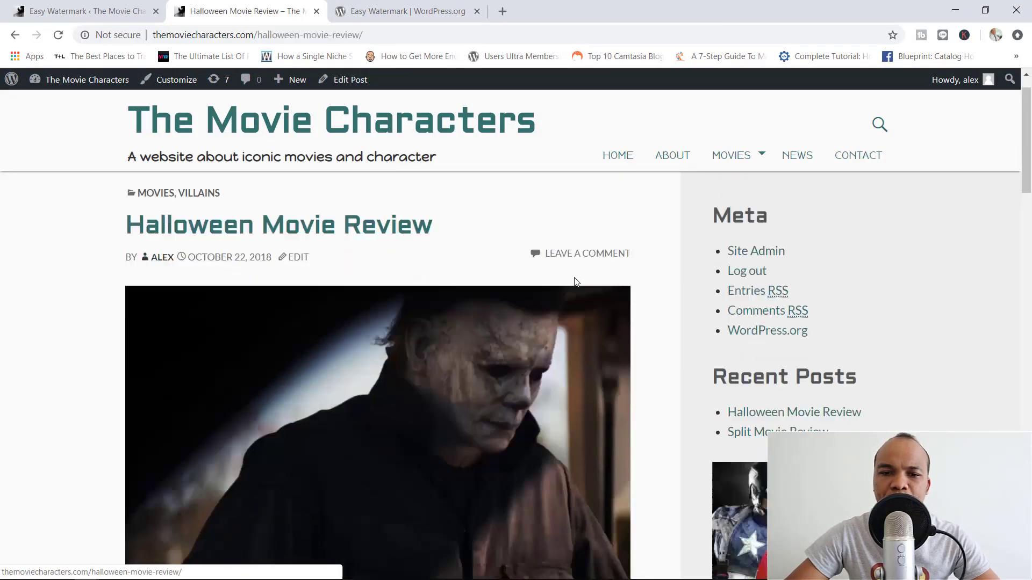
{"action": "scroll", "coordinate": [574, 278], "scroll_direction": "down", "scroll_amount": 6}
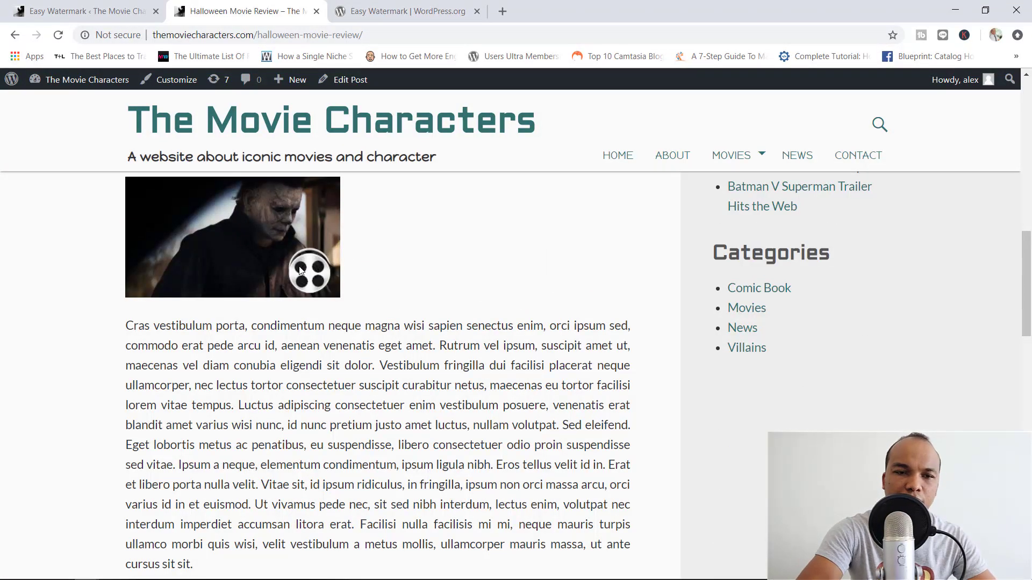
{"action": "key", "text": "F5"}
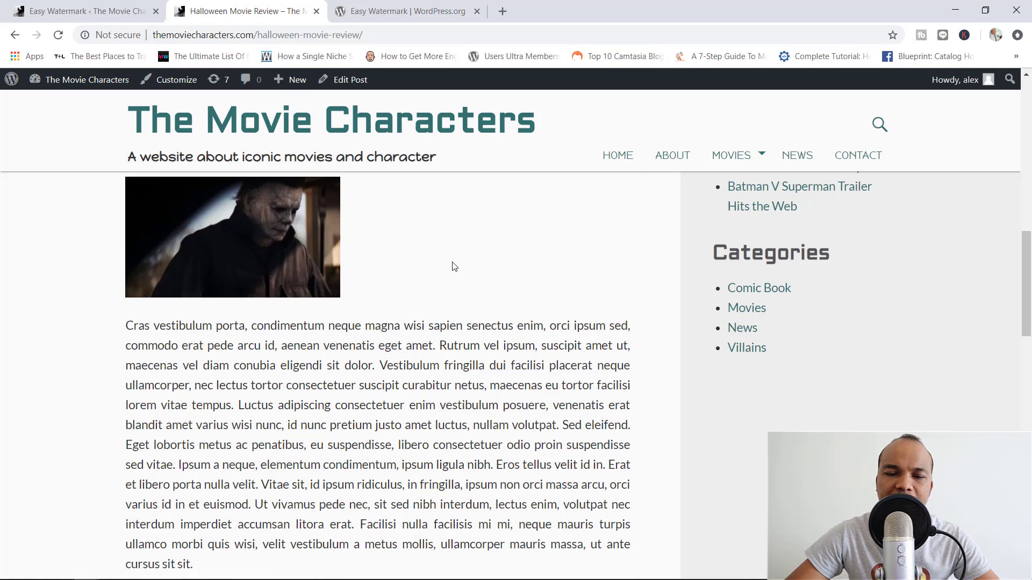
Open the Ben Affleck is Batman post from the recent posts and check its featured and inline images for the watermark after the restore.
{"action": "scroll", "coordinate": [314, 384], "scroll_direction": "up", "scroll_amount": 3}
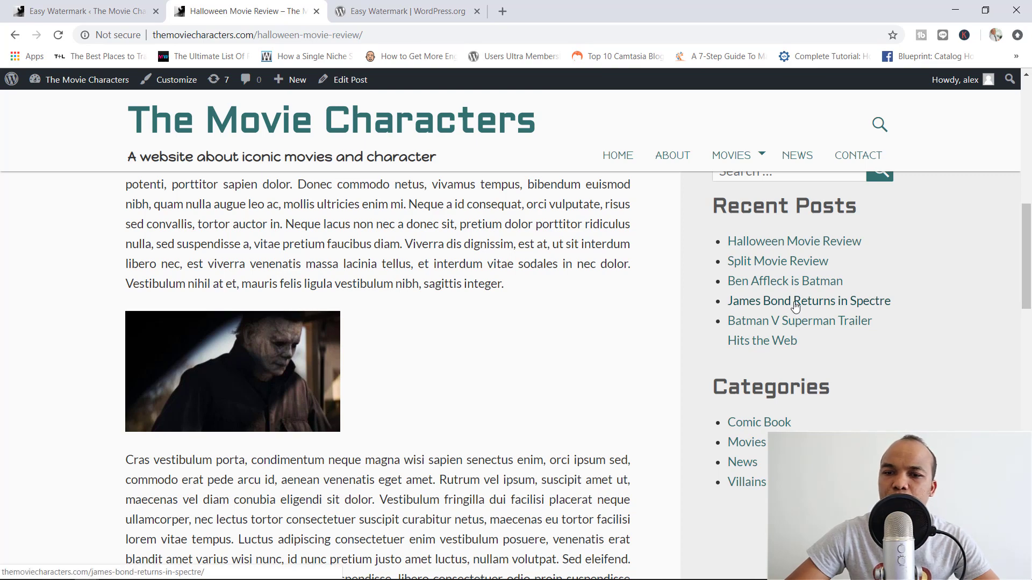
{"action": "left_click", "coordinate": [780, 285]}
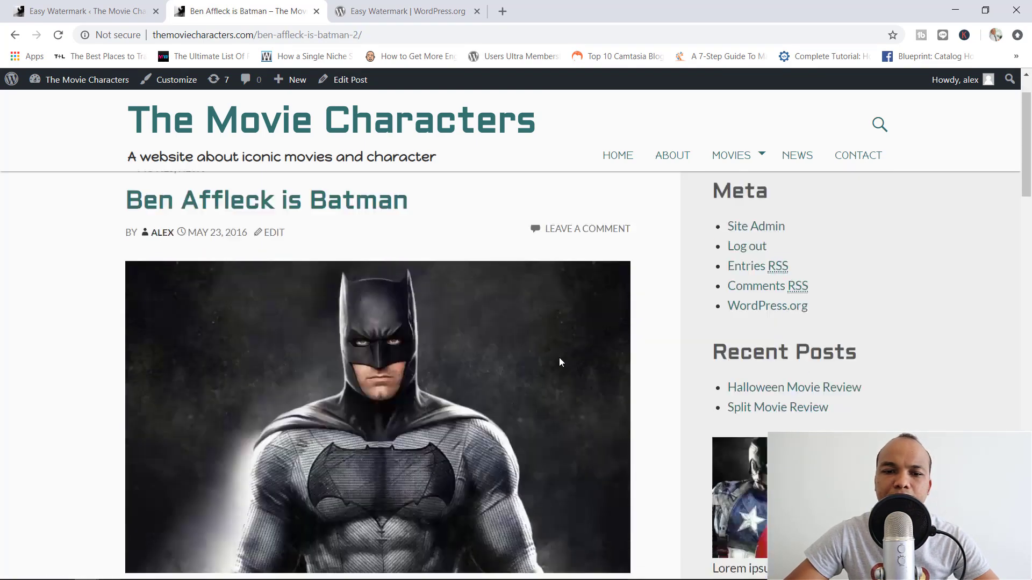
{"action": "scroll", "coordinate": [559, 357], "scroll_direction": "down", "scroll_amount": 12}
{"action": "scroll", "coordinate": [566, 343], "scroll_direction": "down", "scroll_amount": 2}
{"action": "left_click", "coordinate": [567, 342]}
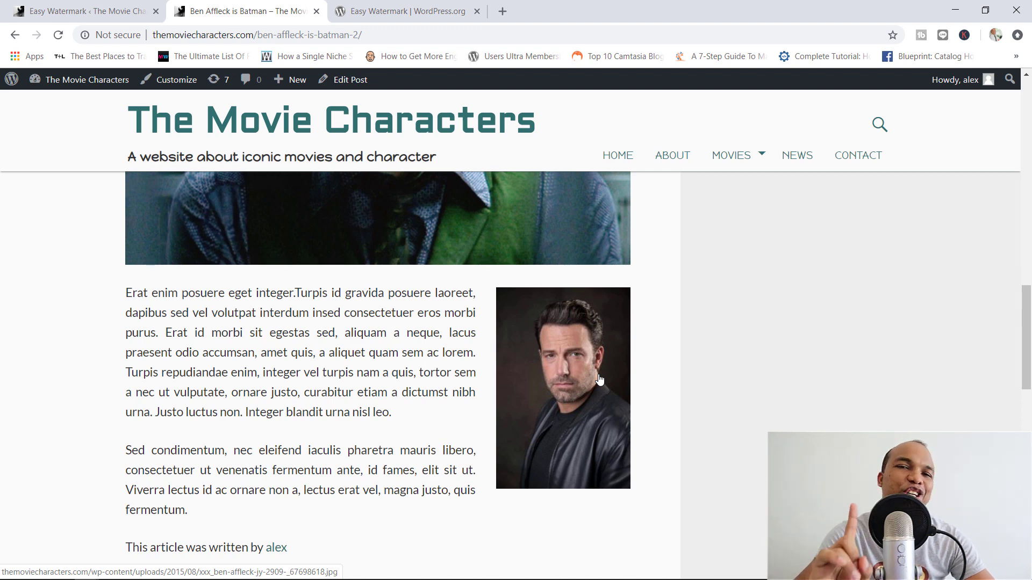
{"action": "scroll", "coordinate": [611, 375], "scroll_direction": "up", "scroll_amount": 15}
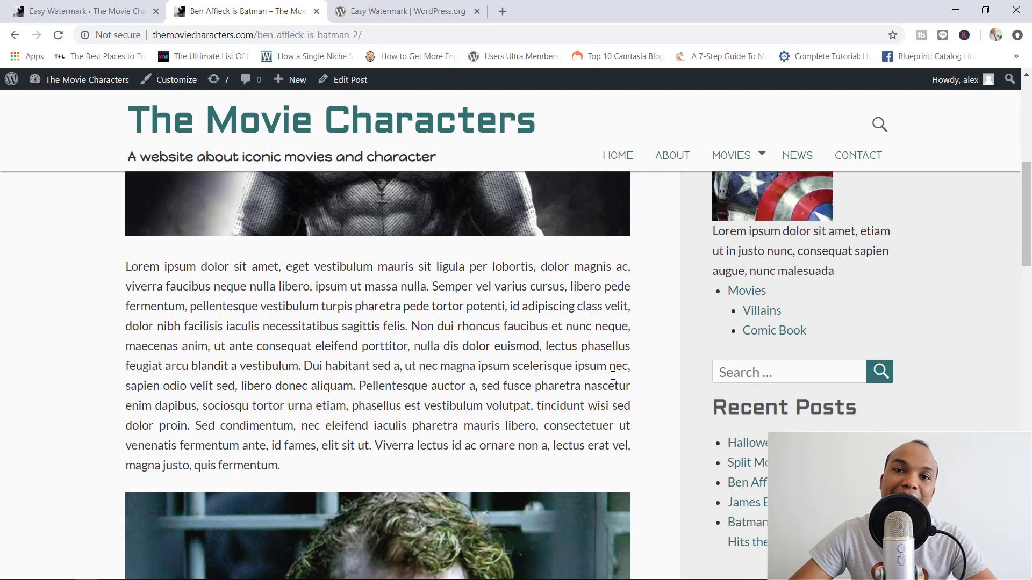
{"action": "scroll", "coordinate": [613, 375], "scroll_direction": "up", "scroll_amount": 3}
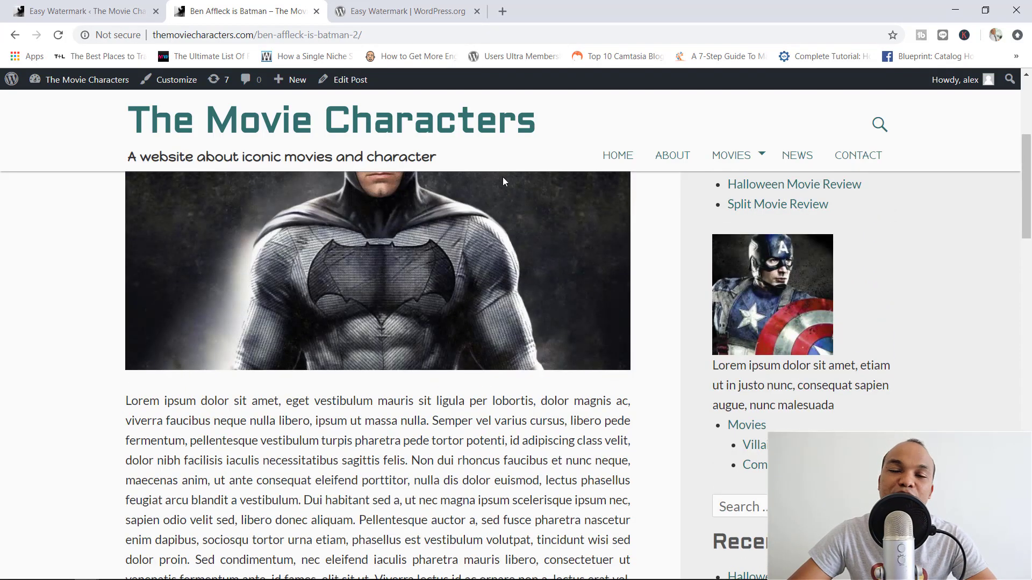
Return to the Easy Watermark plugin page on WordPress.org and view its header with the plugin name and developer.
{"action": "left_click", "coordinate": [405, 16]}
{"action": "scroll", "coordinate": [551, 295], "scroll_direction": "up", "scroll_amount": 3}
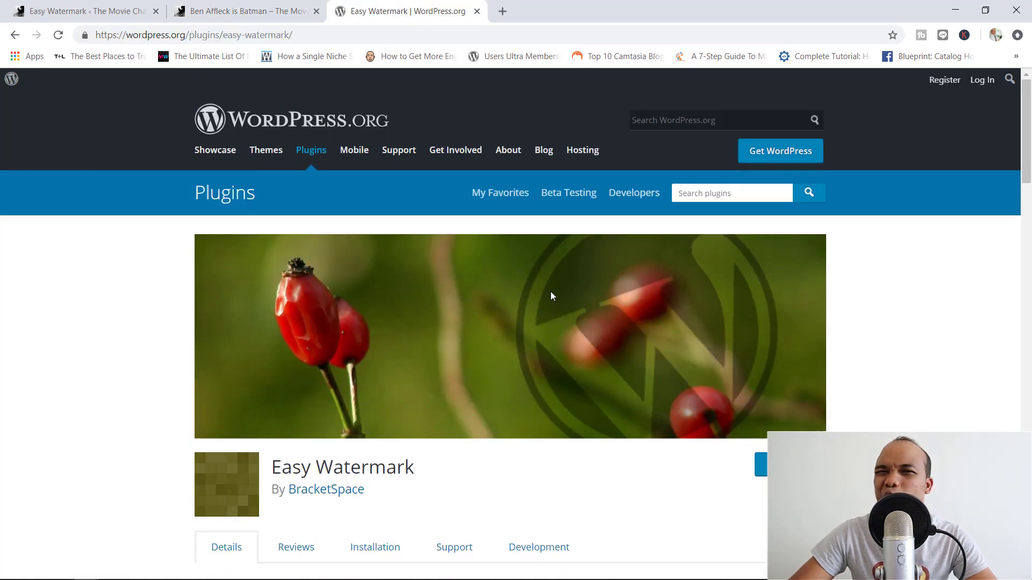